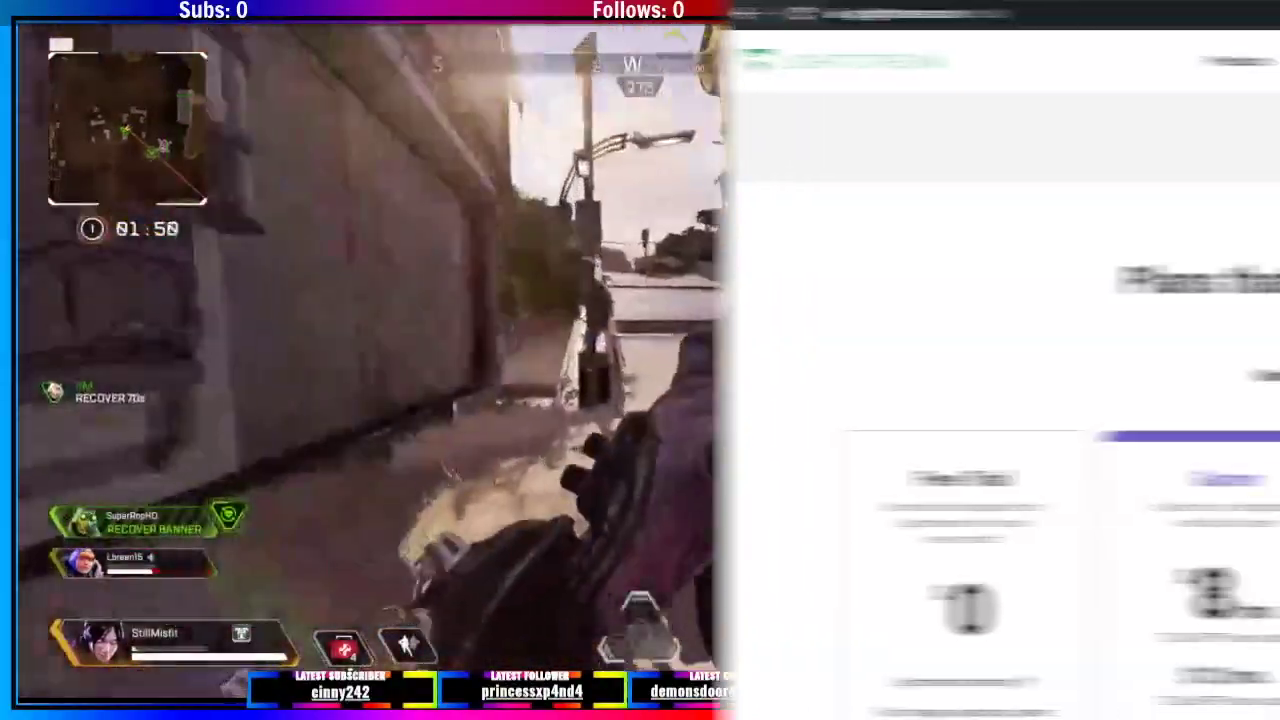
Scroll through the Lightstream Studio pricing plans
scroll(1202, 375, down, 3)
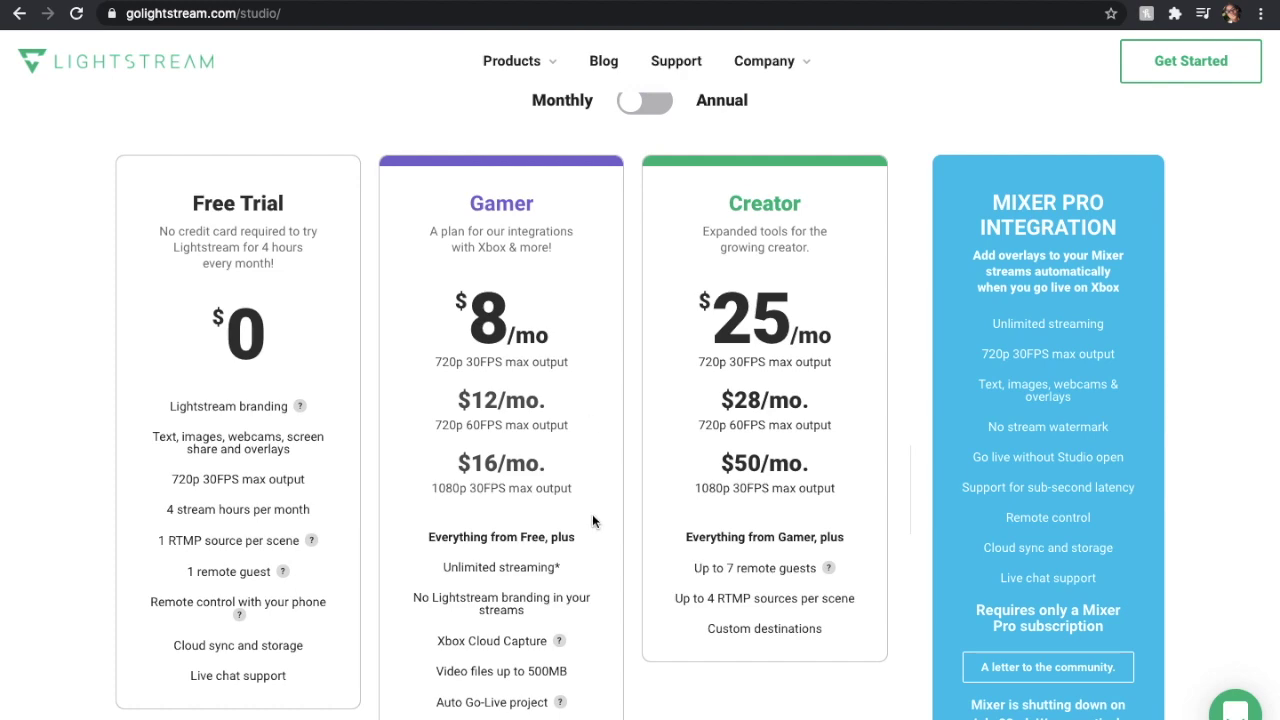
scroll(591, 522, down, 2)
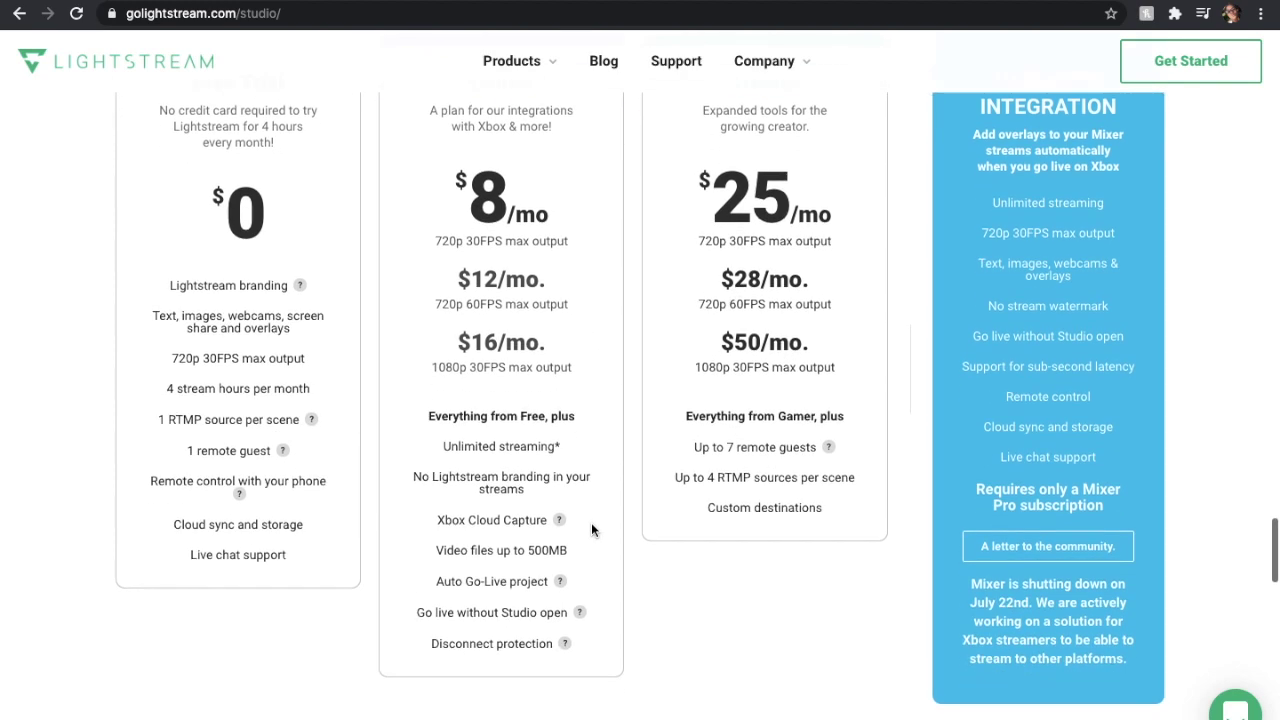
scroll(623, 579, down, 3)
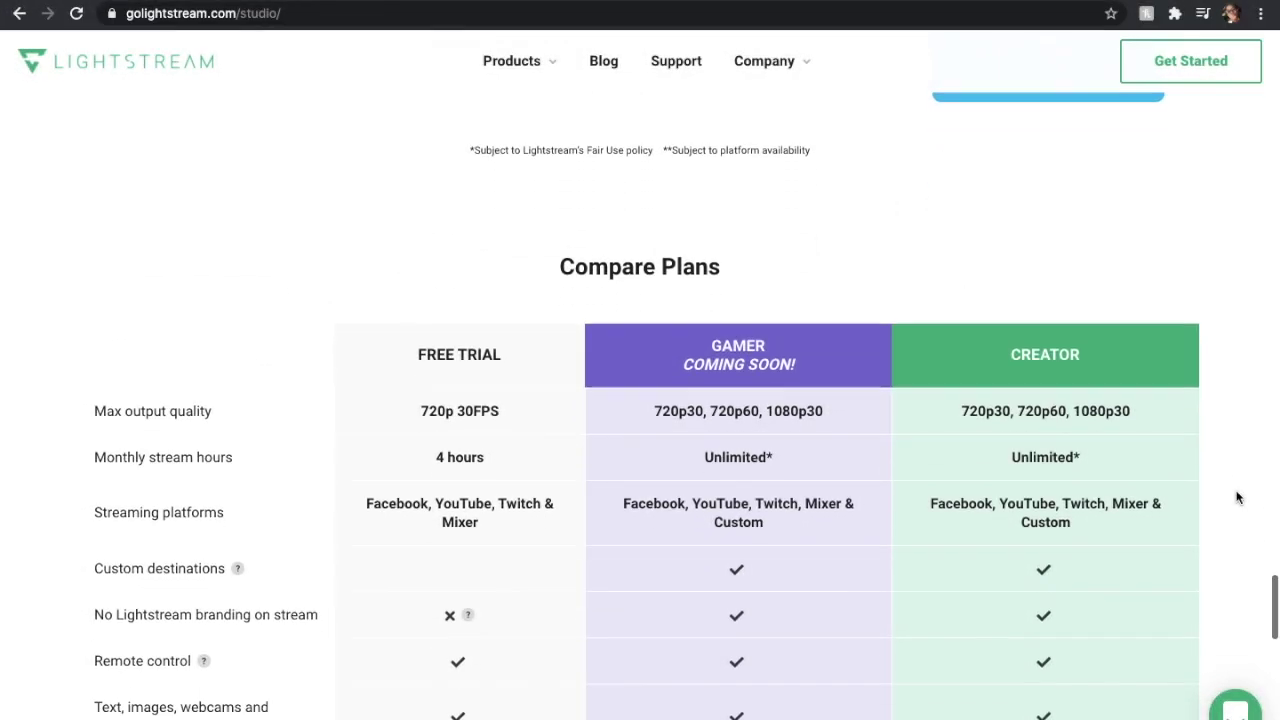
scroll(1217, 546, down, 2)
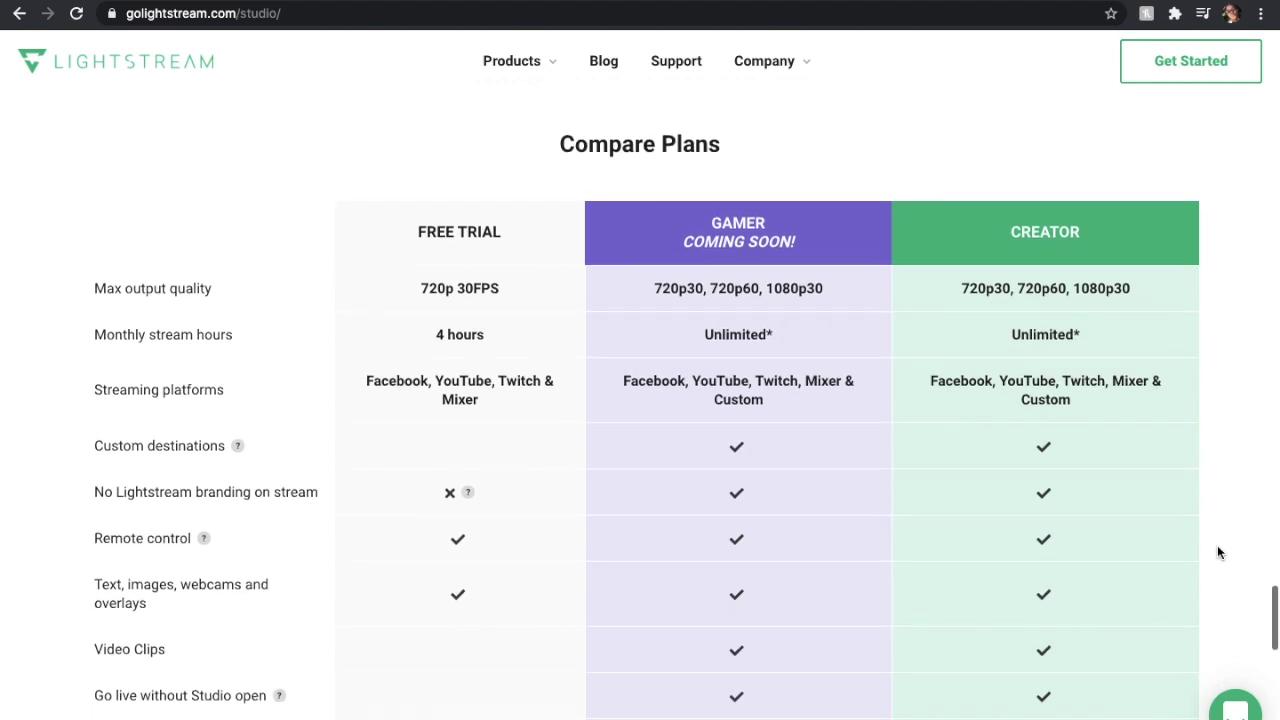
Go back to the golightstream.com home page and scroll through it
key(alt+Left)
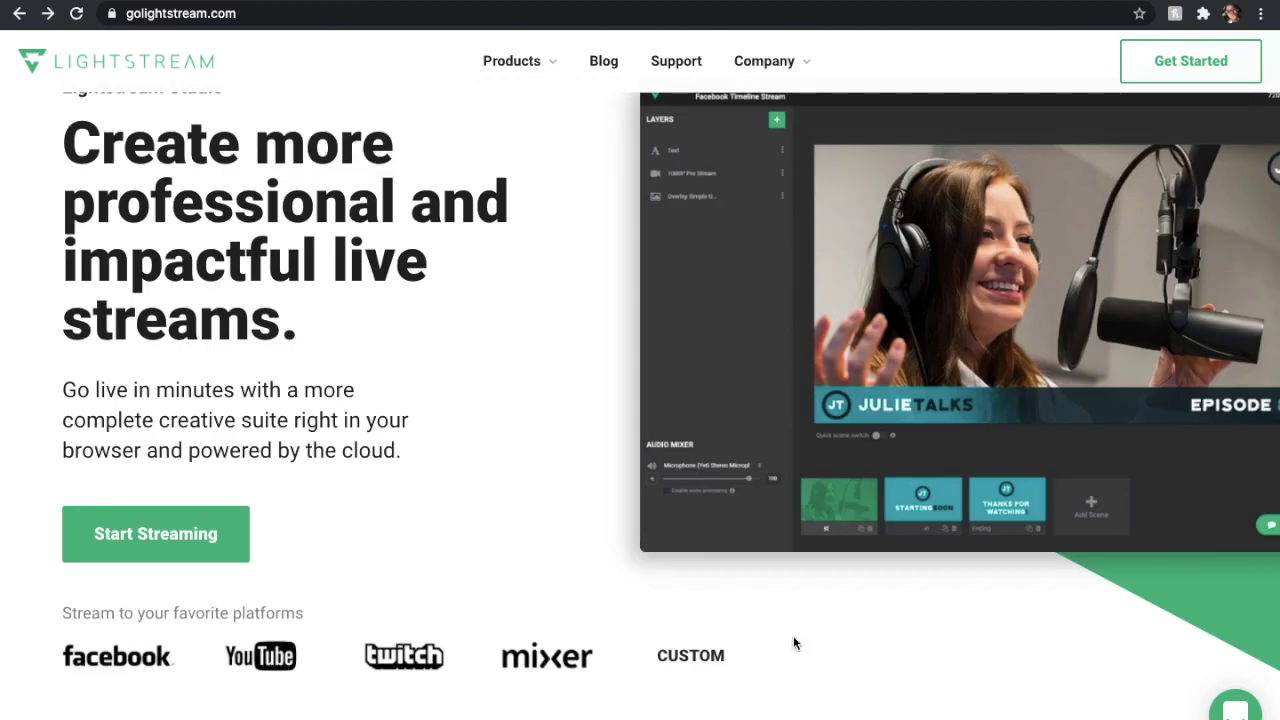
scroll(531, 517, down, 5)
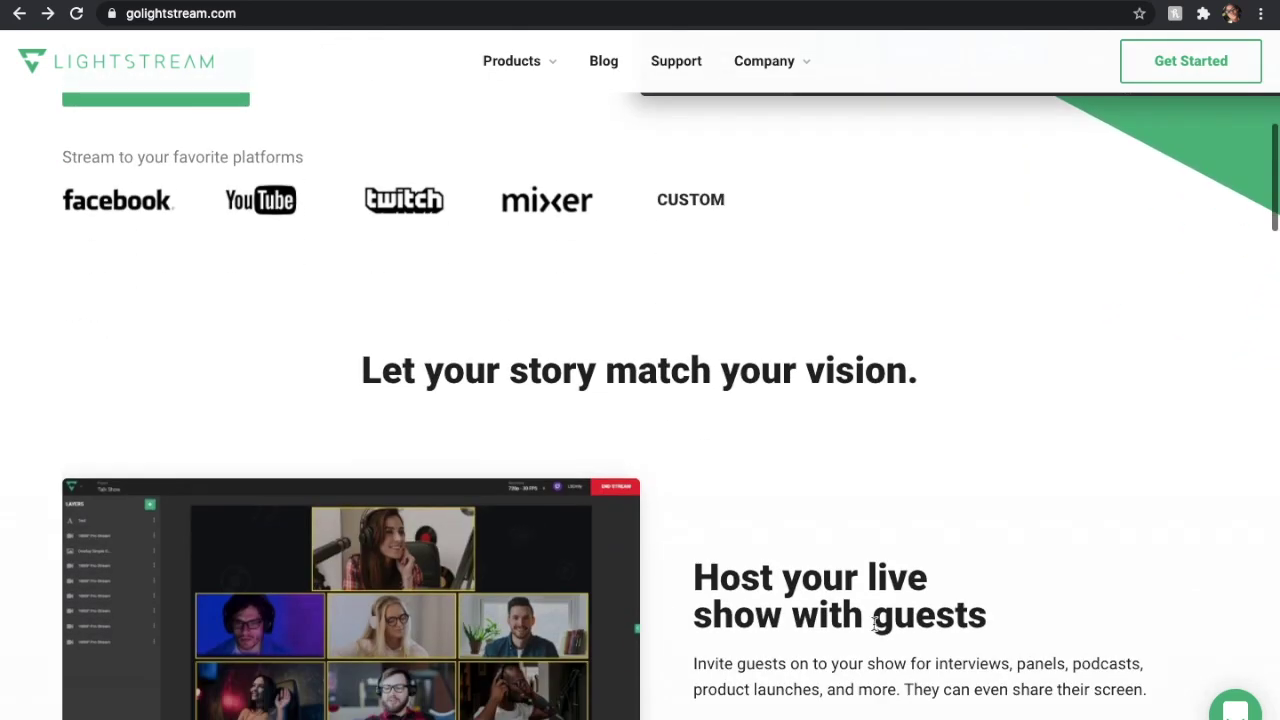
scroll(958, 672, down, 10)
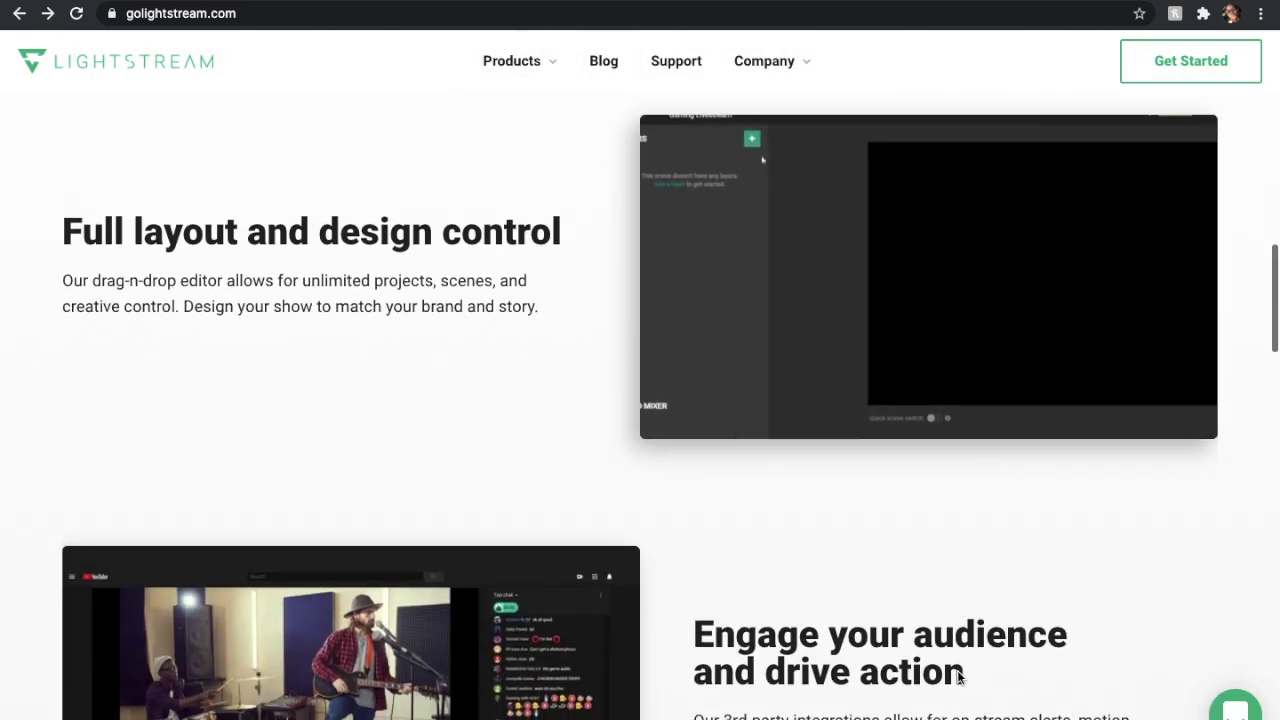
scroll(958, 672, down, 9)
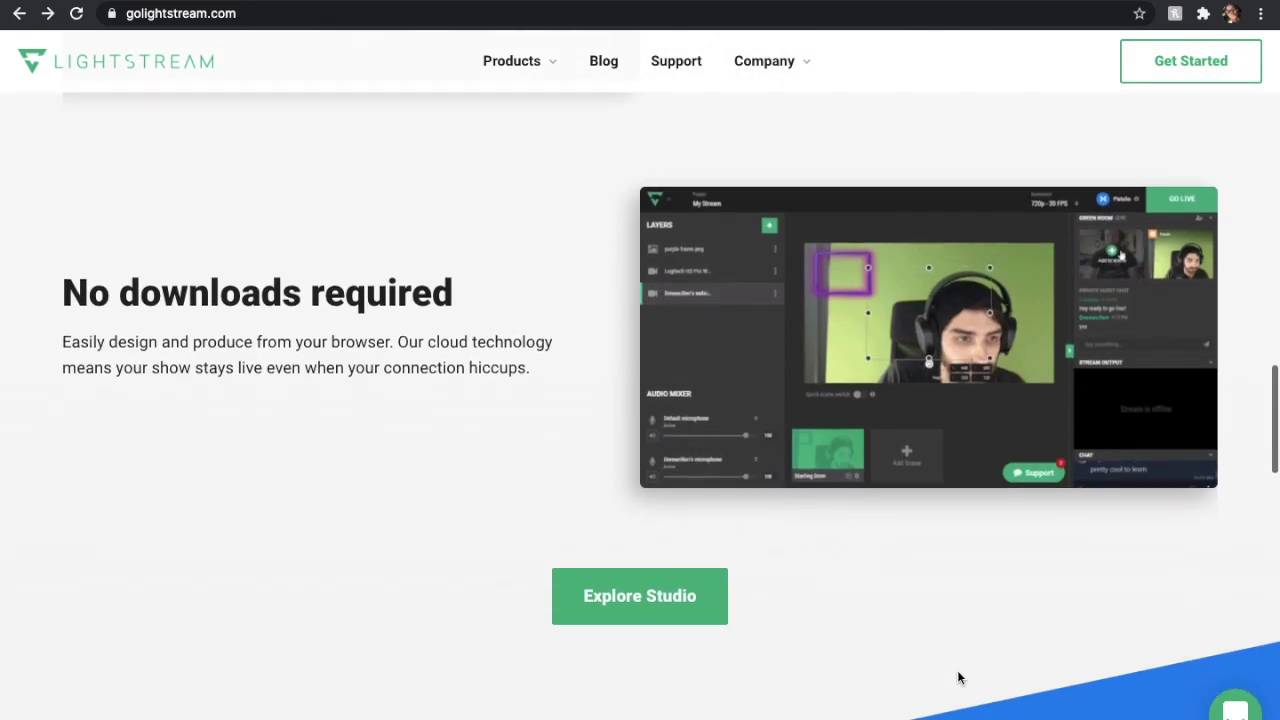
scroll(957, 670, up, 20)
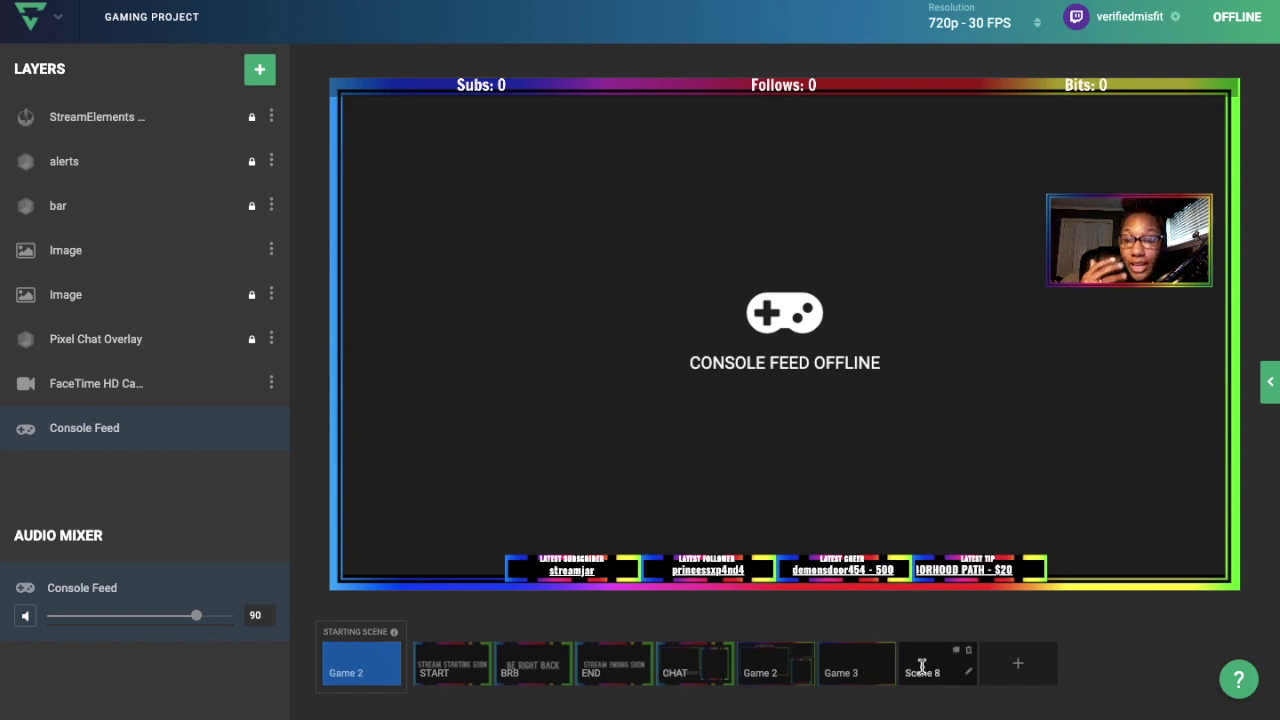
Delete the old Scene 8 and add a new blank scene in its place
click(968, 650)
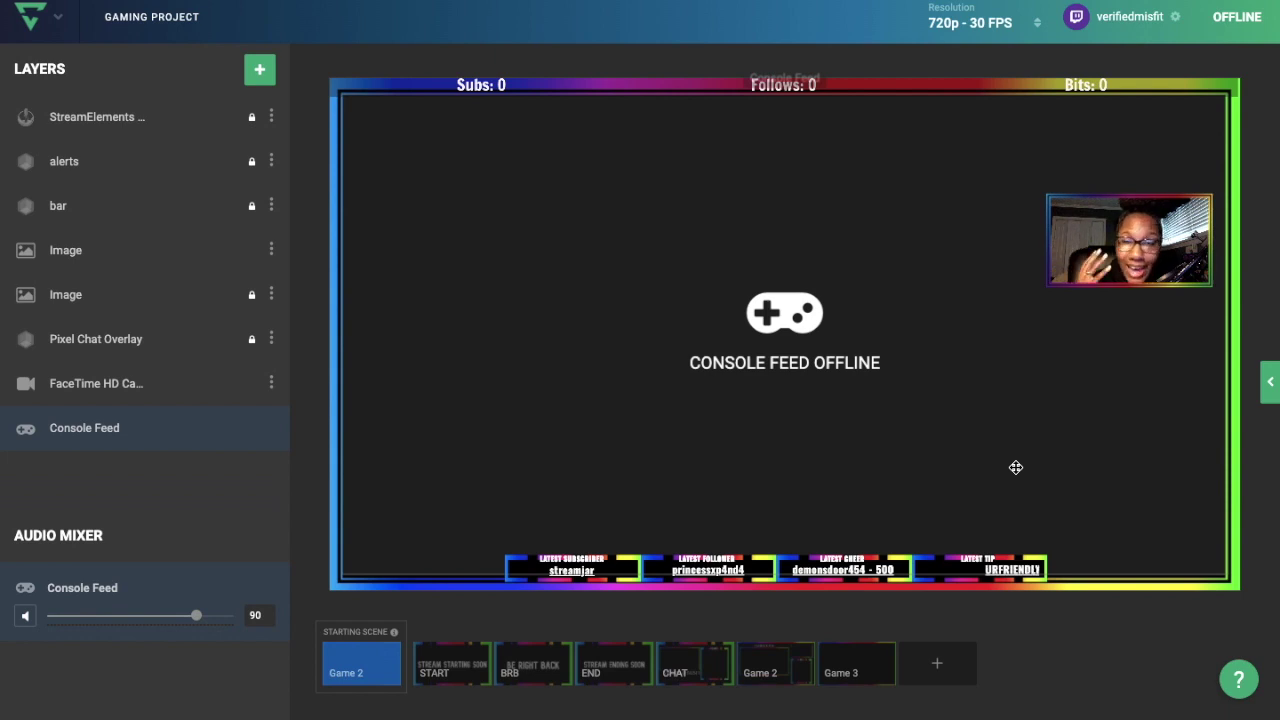
click(937, 667)
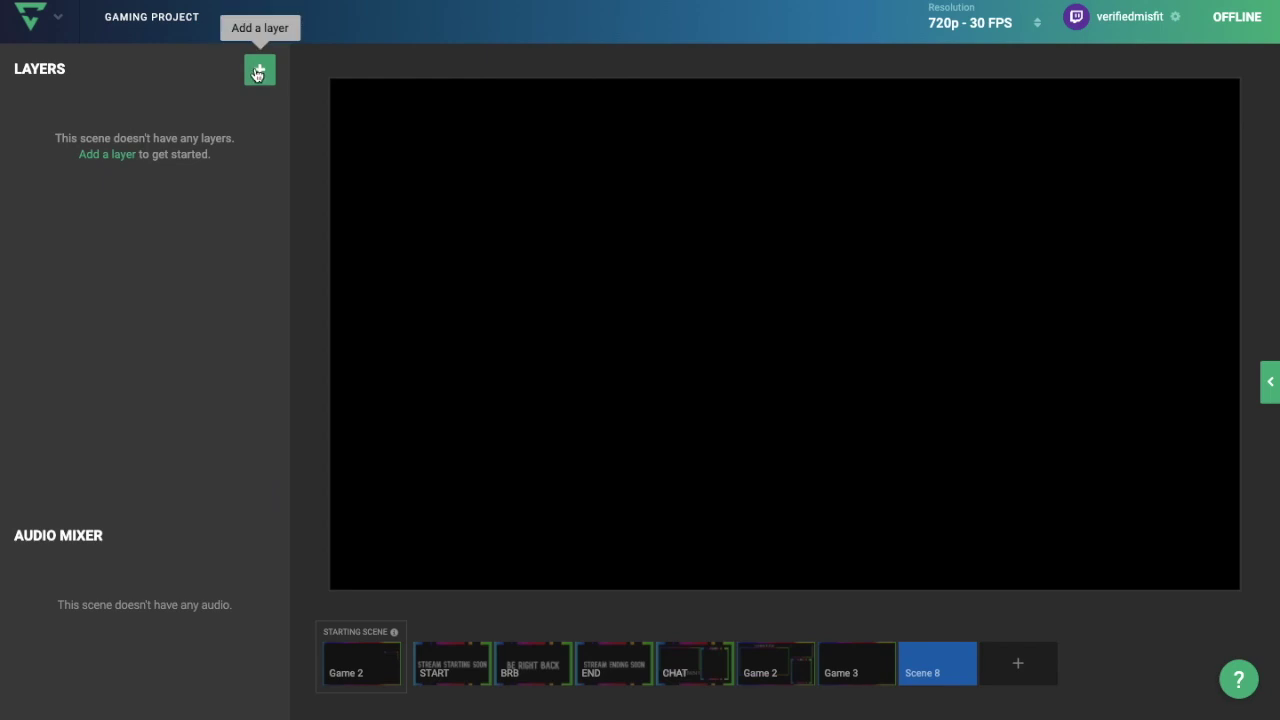
Add a Console Feed capture layer filling the 1280×720 canvas
click(258, 72)
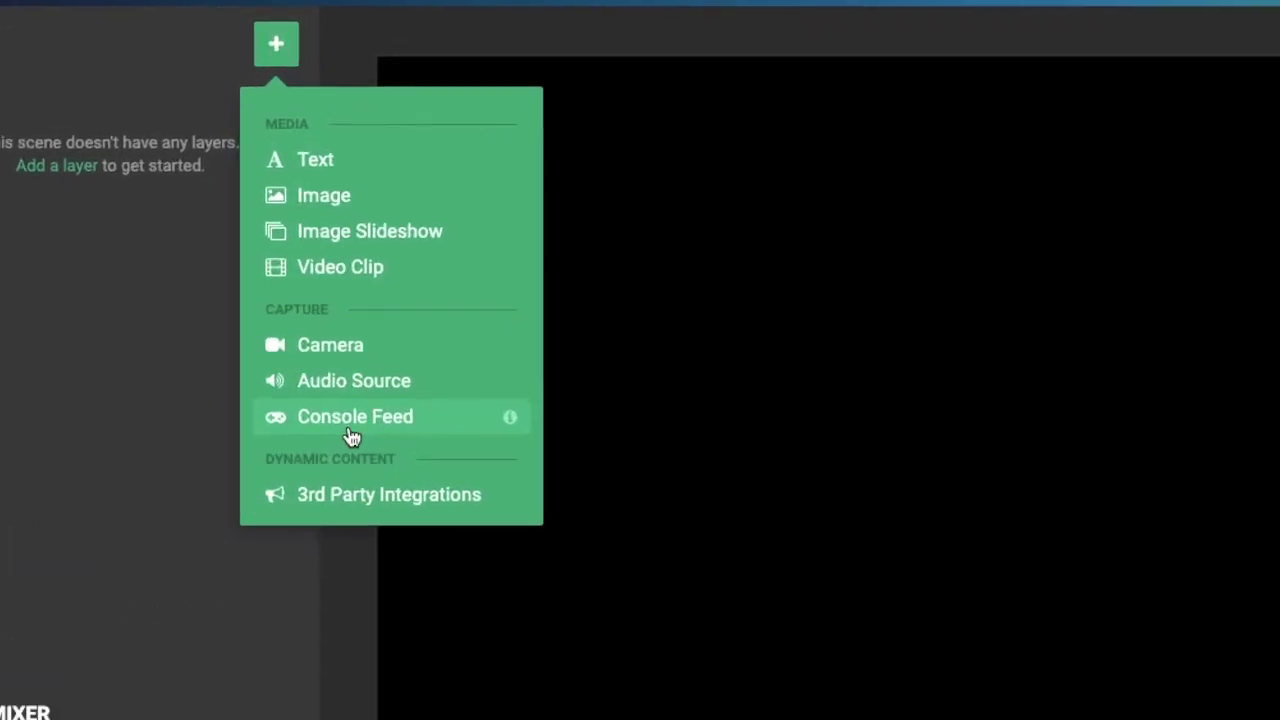
click(352, 430)
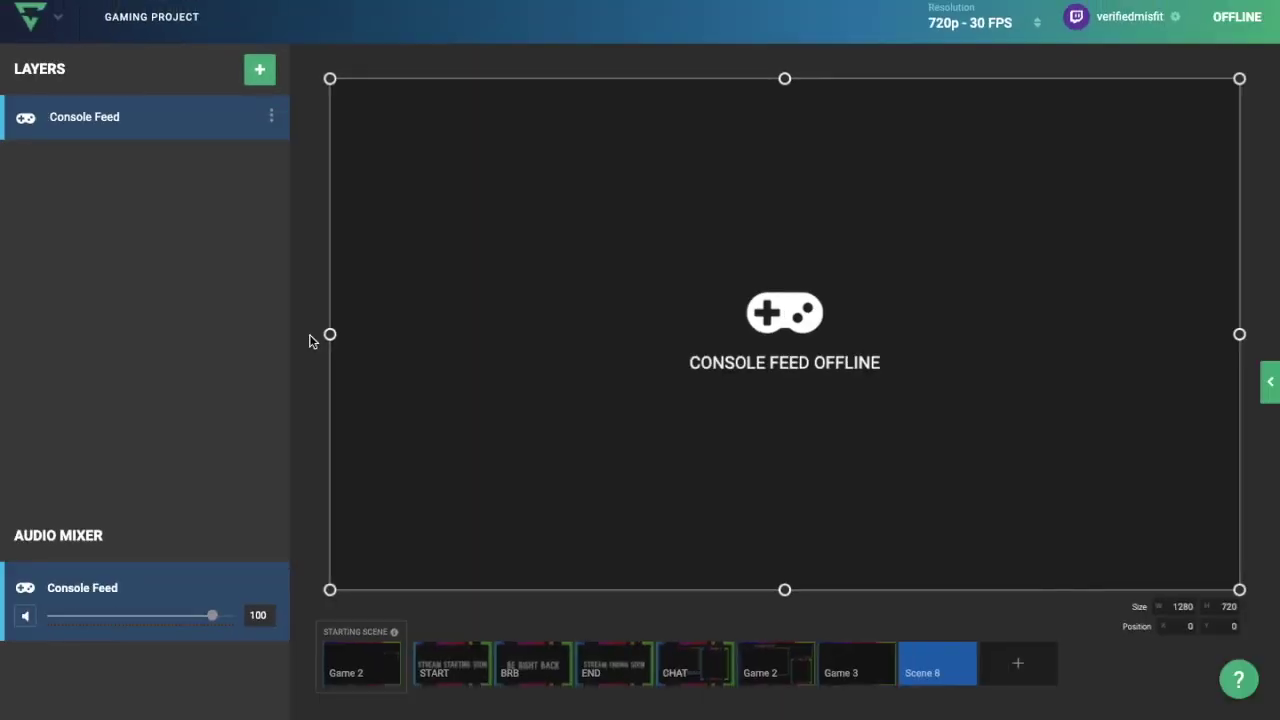
Add the rainbow overlay.png image layer above the Console Feed
click(264, 76)
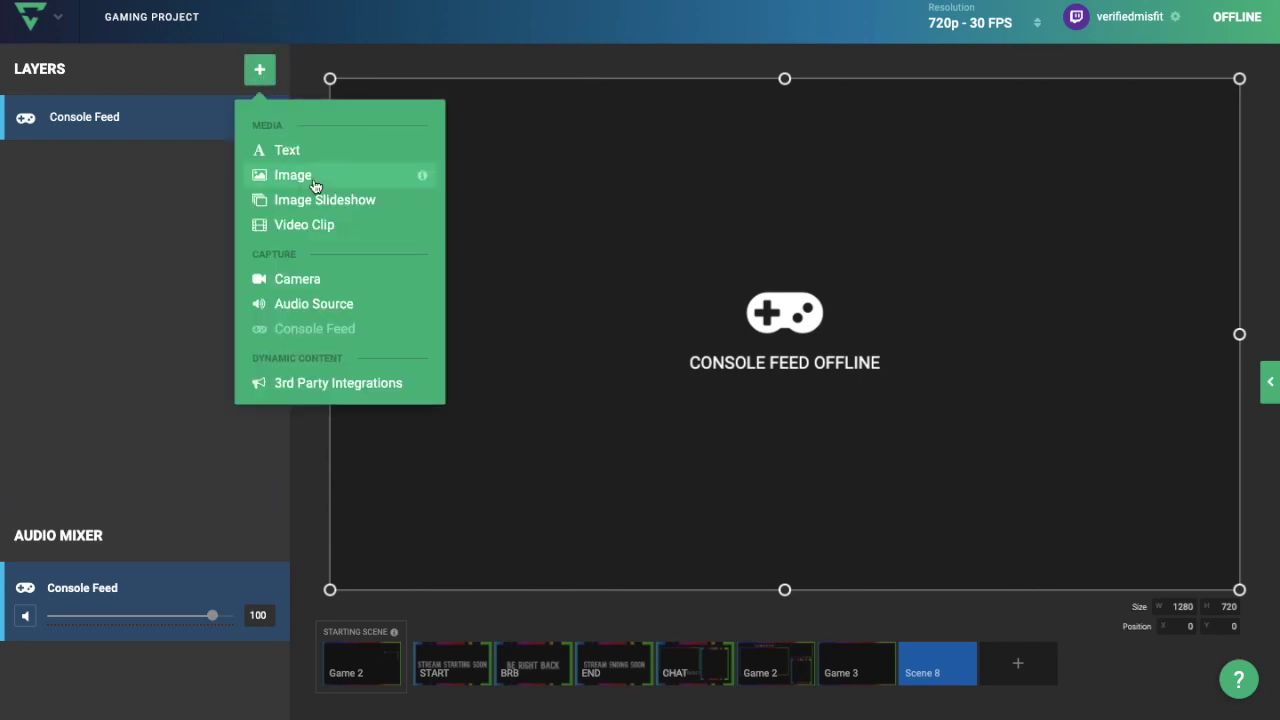
click(280, 177)
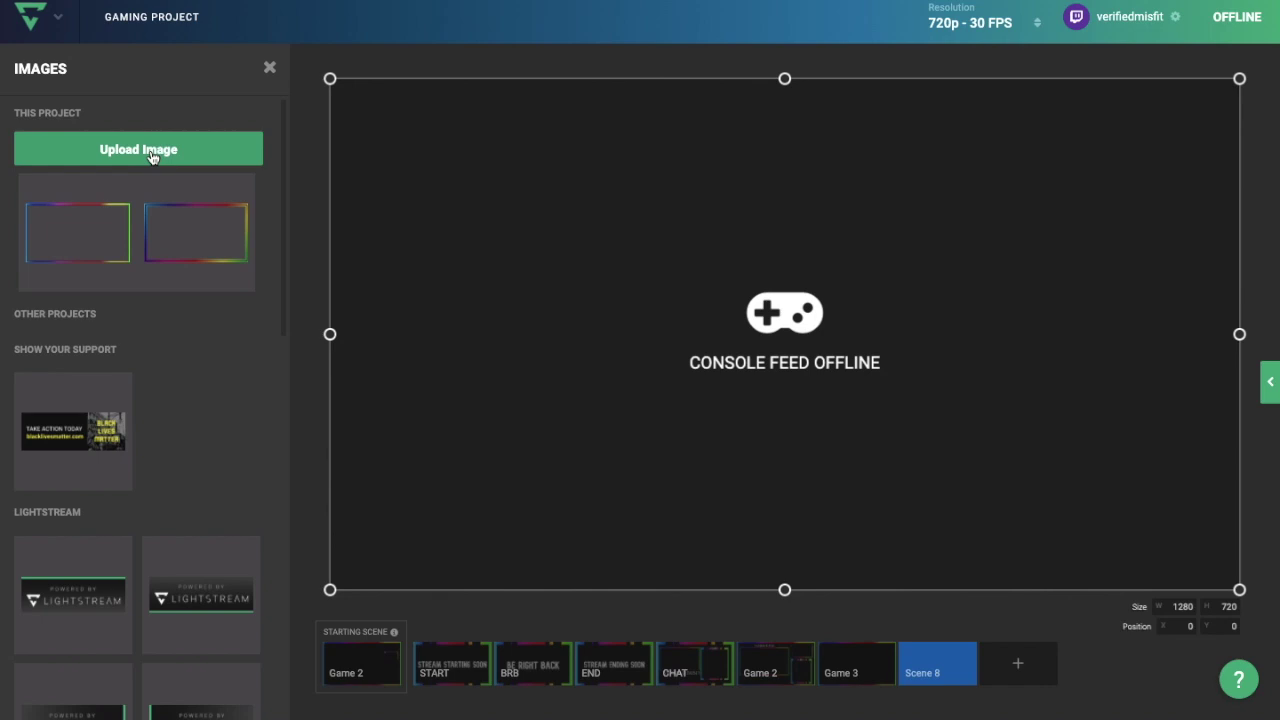
mouse_move(79, 227)
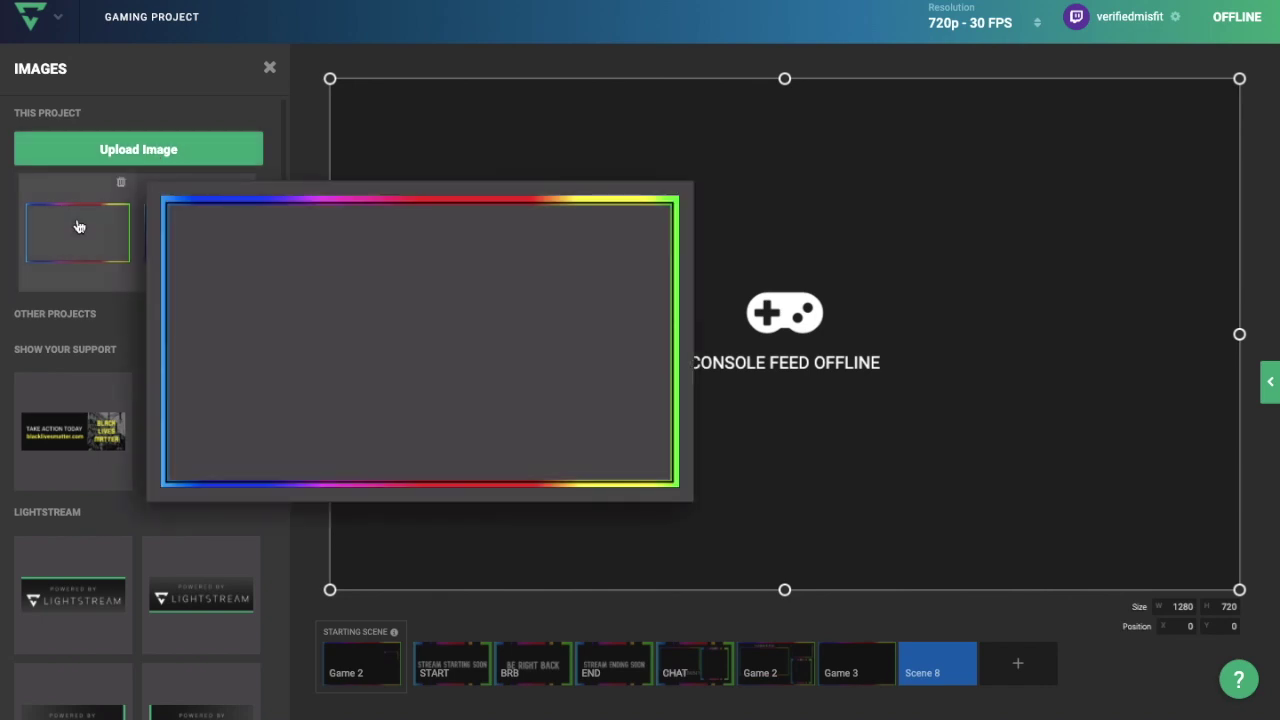
click(79, 231)
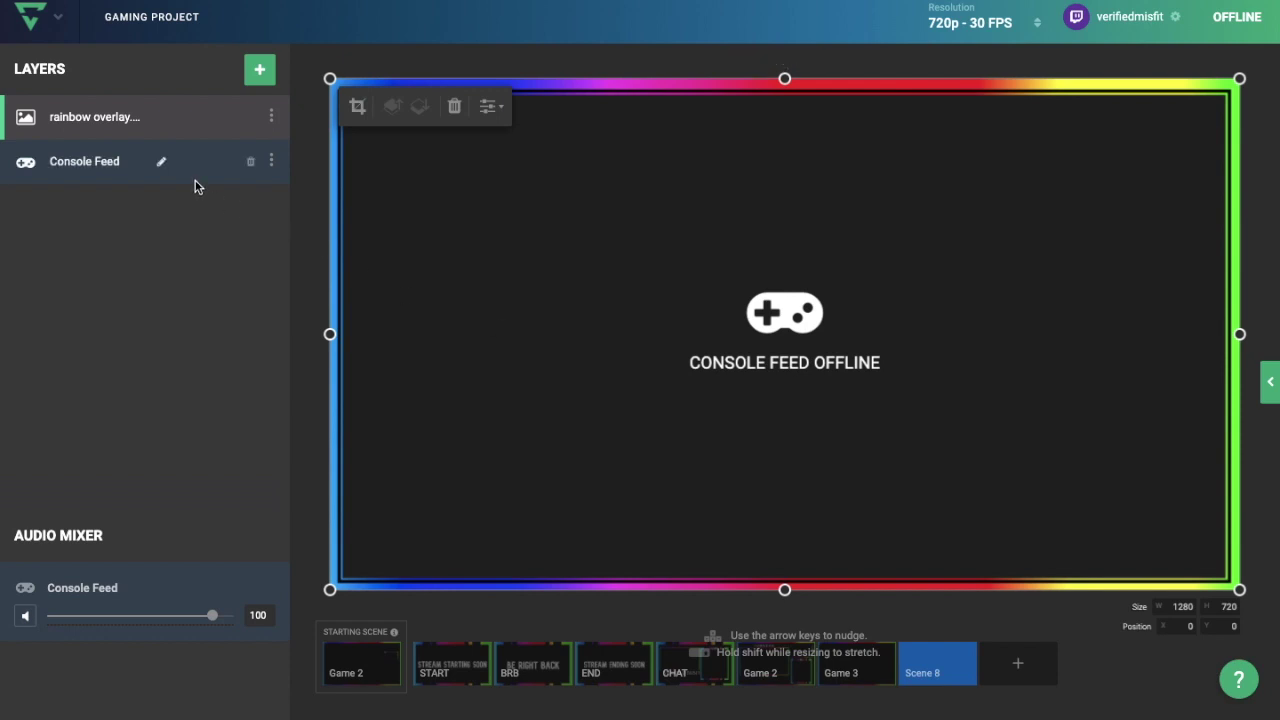
Resize the Console Feed to 1195×681 at position 19, 24, inside the rainbow frame
click(305, 168)
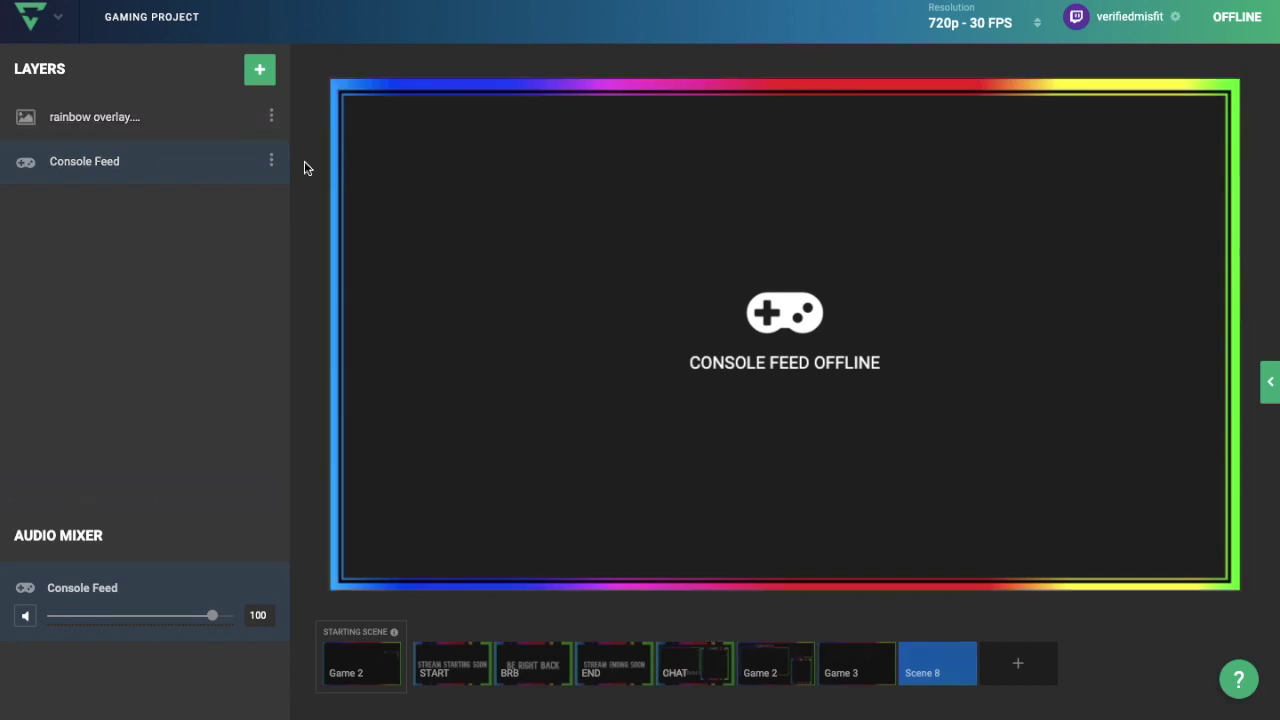
click(97, 166)
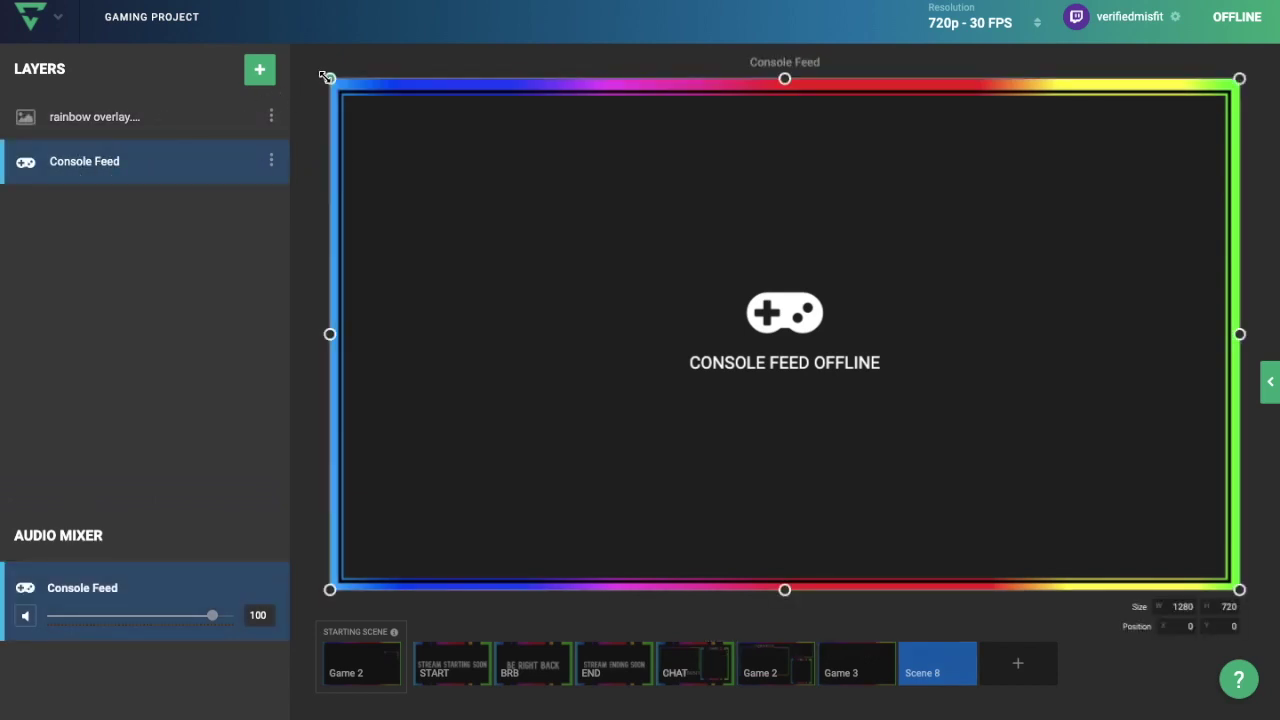
mouse_move(329, 82)
mouse_down()
mouse_move(386, 126)
mouse_move(351, 95)
mouse_up()
drag(666, 226, 658, 222)
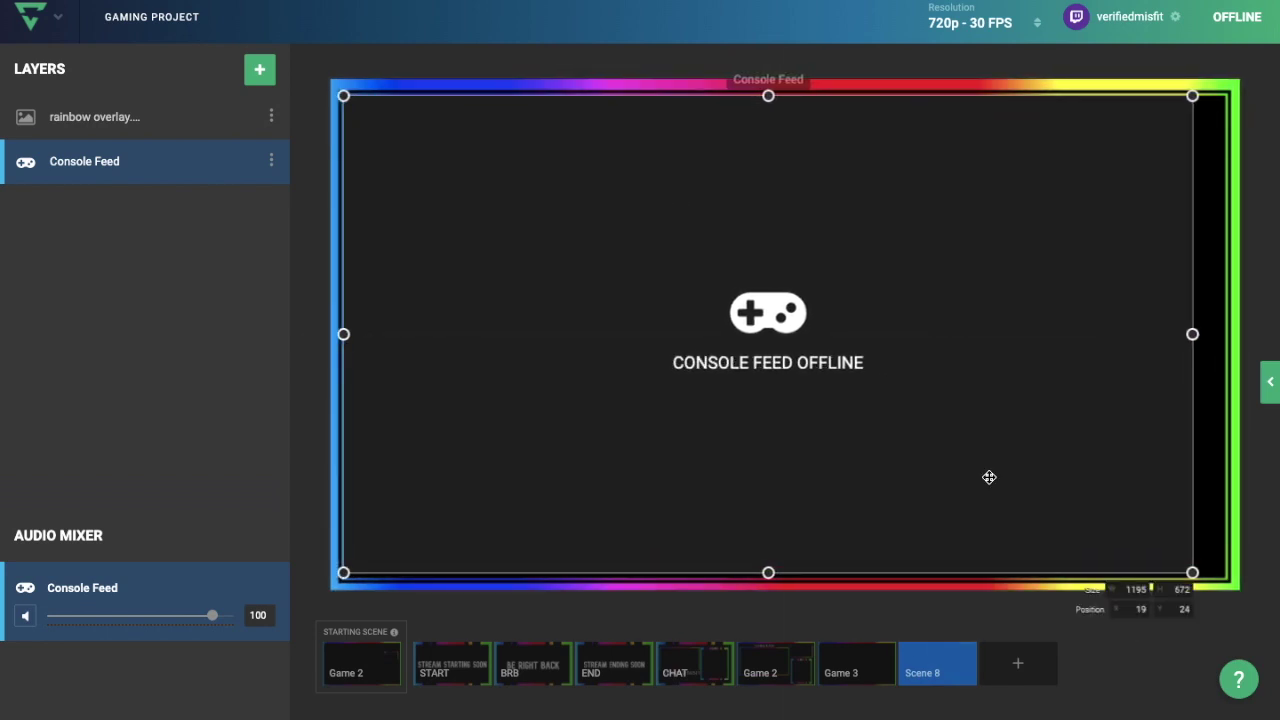
drag(768, 572, 767, 578)
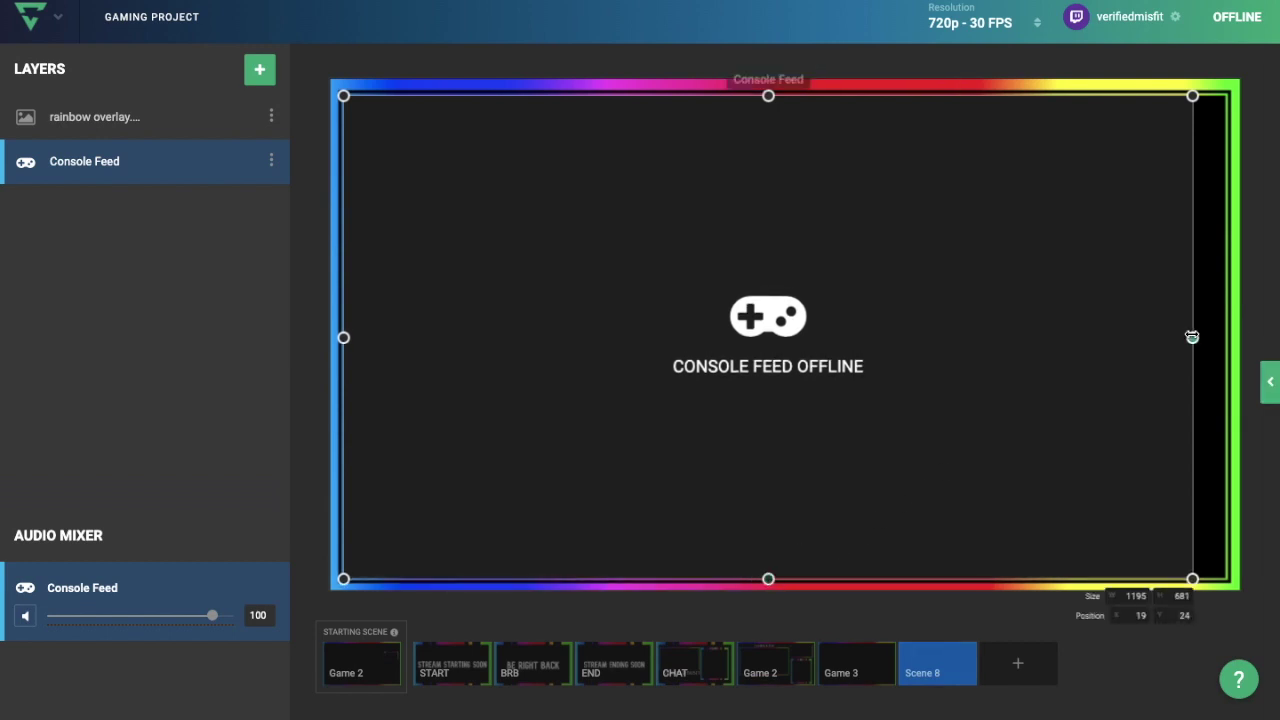
drag(1192, 337, 1228, 330)
click(1017, 607)
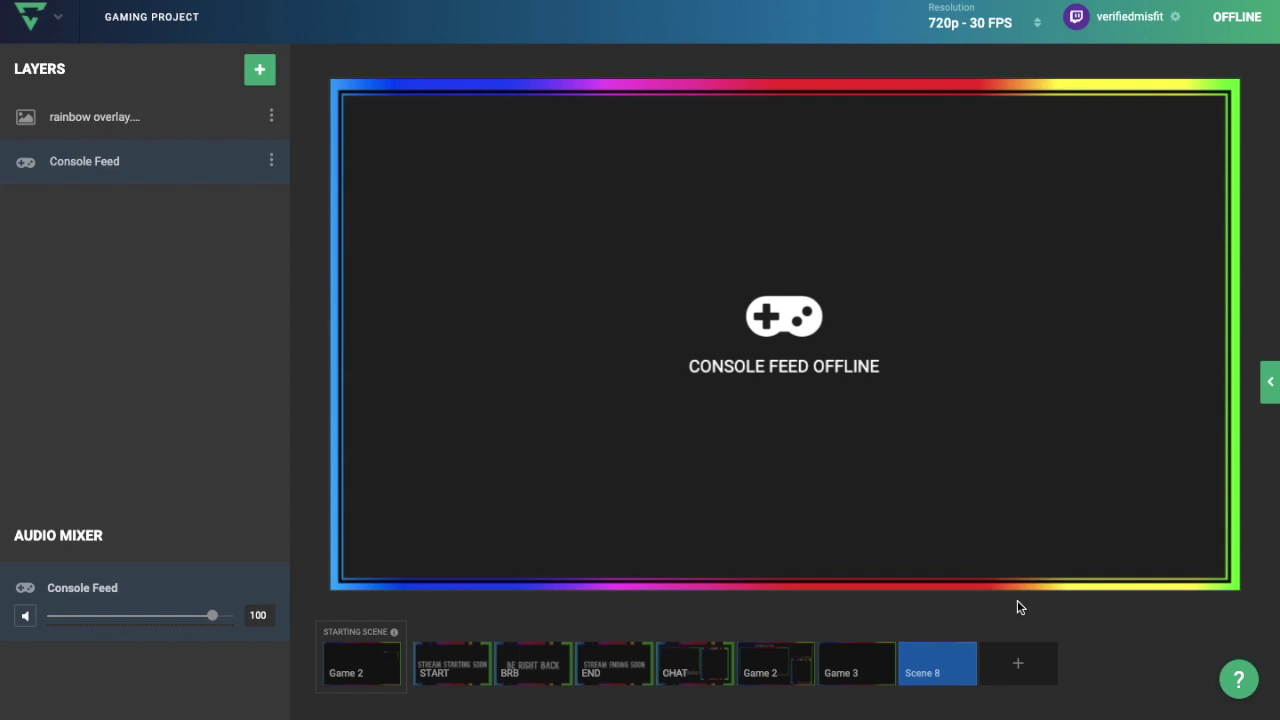
Add a FaceTime HD Camera webcam layer to the scene
click(259, 73)
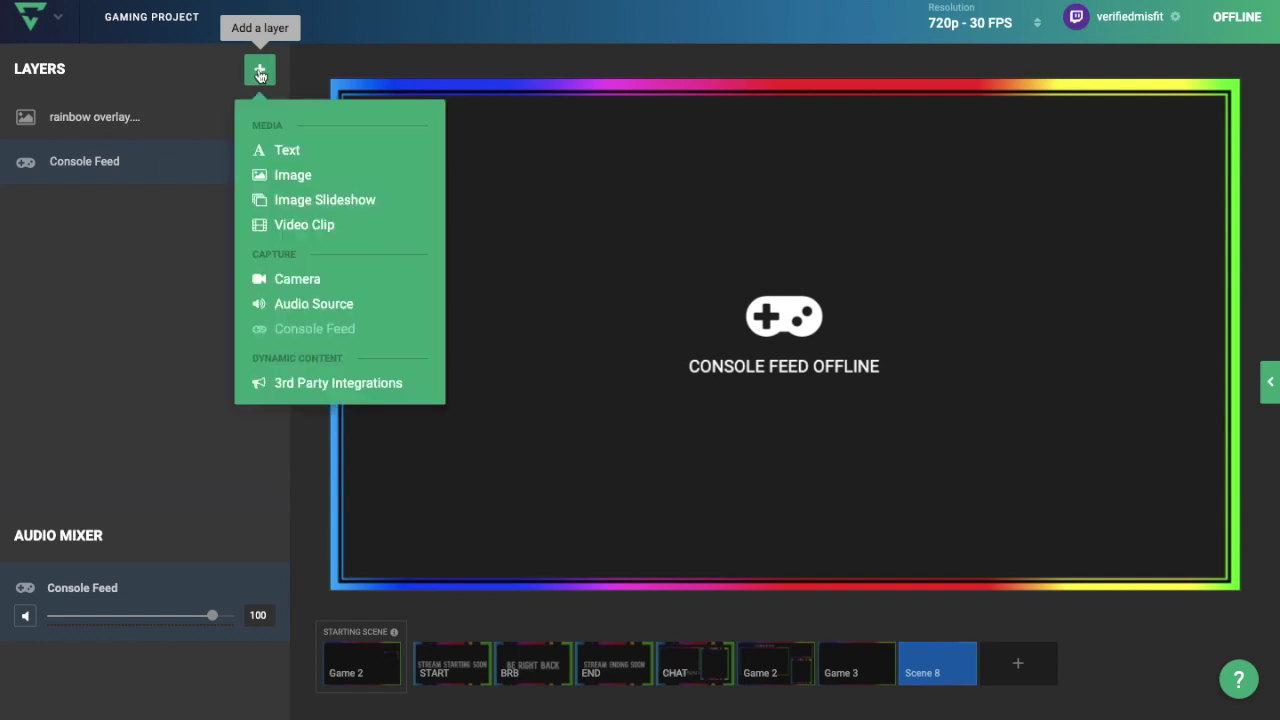
click(296, 280)
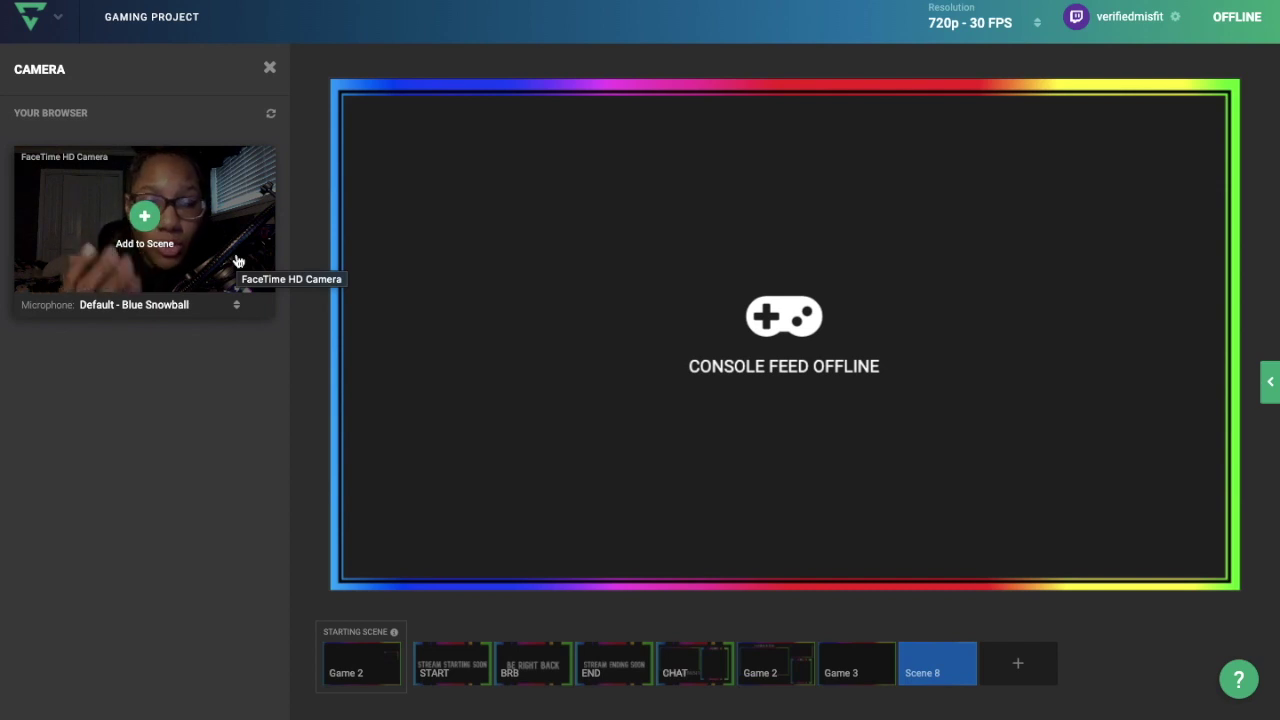
click(145, 215)
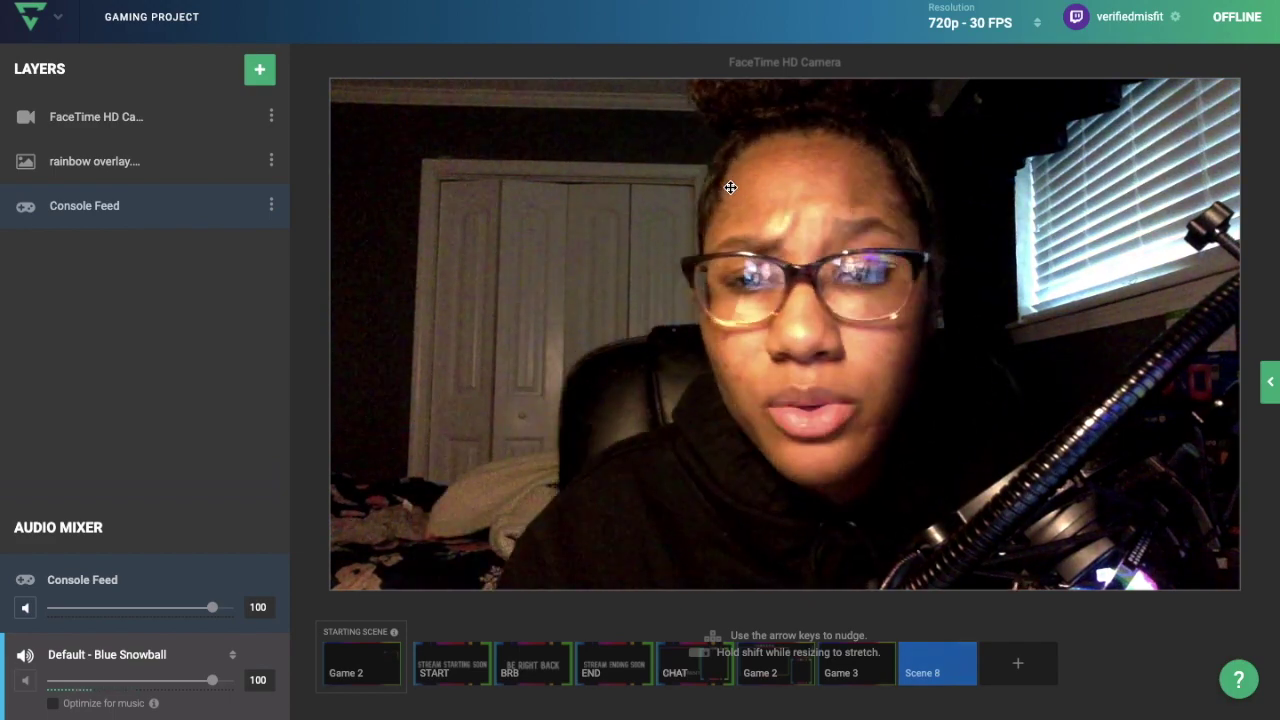
Shrink the webcam into the top-right corner of the canvas
click(589, 131)
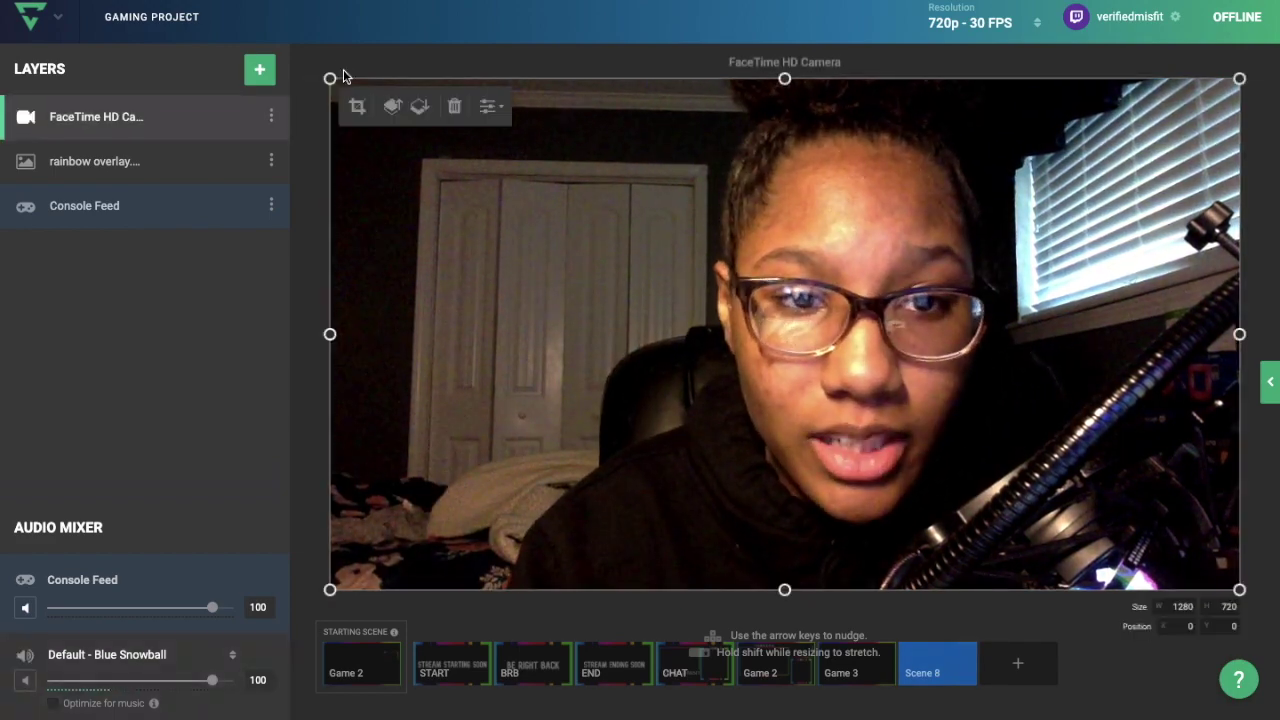
drag(333, 76, 1066, 277)
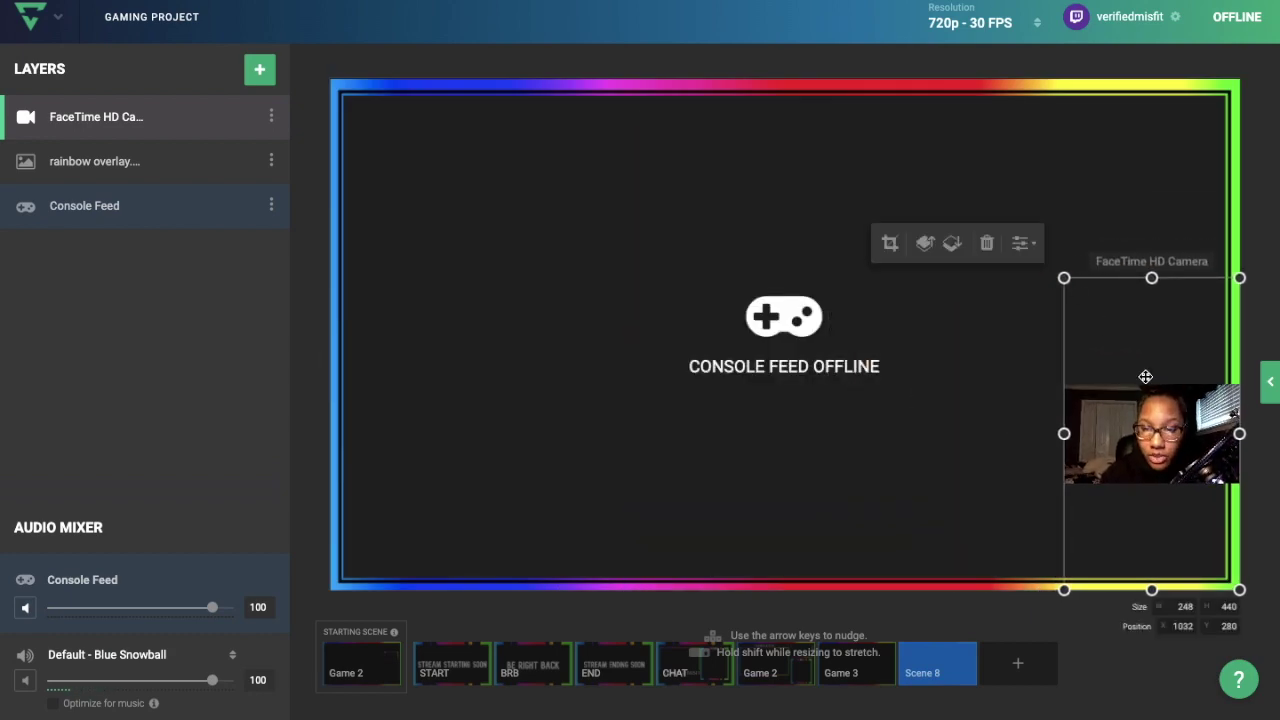
click(896, 416)
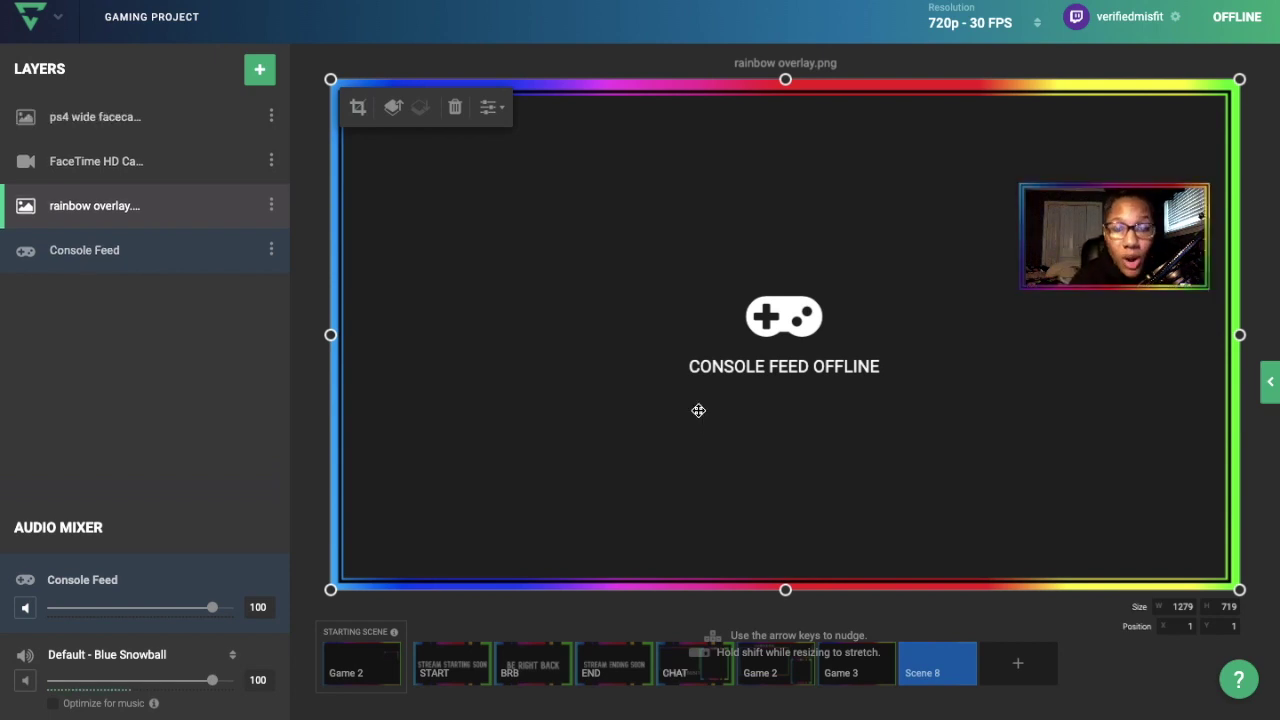
click(88, 121)
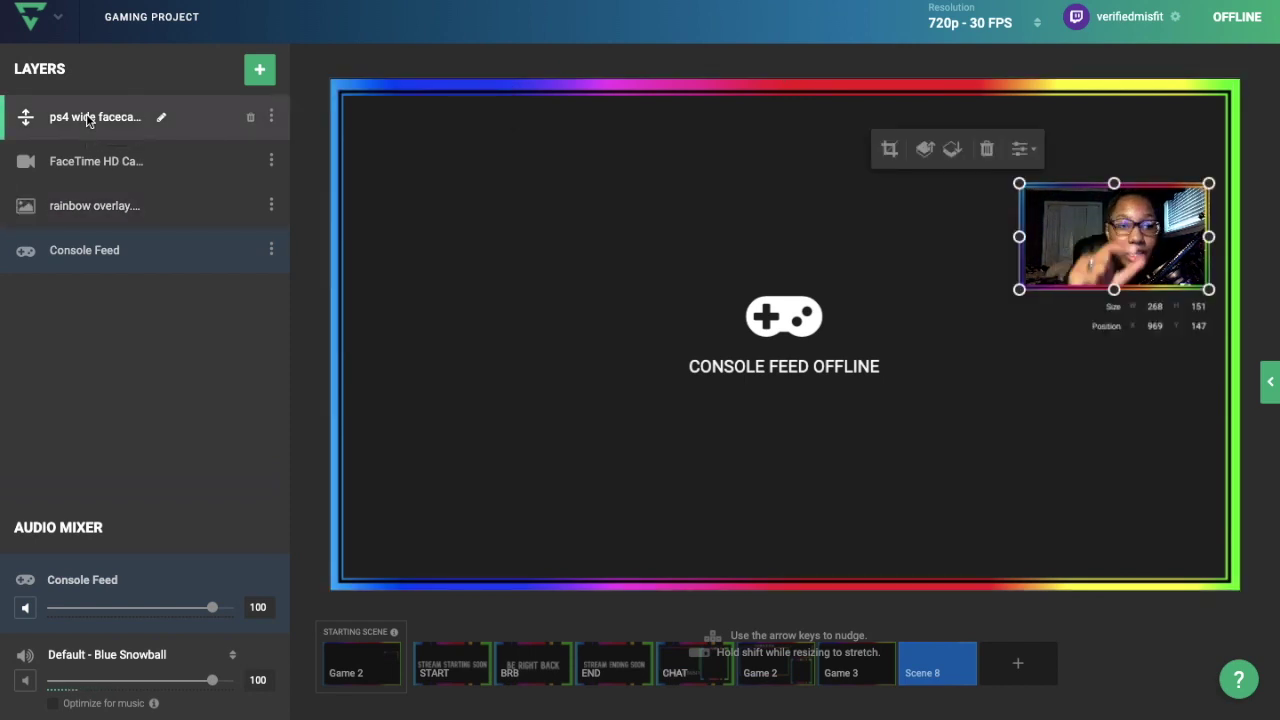
click(72, 163)
drag(72, 163, 66, 112)
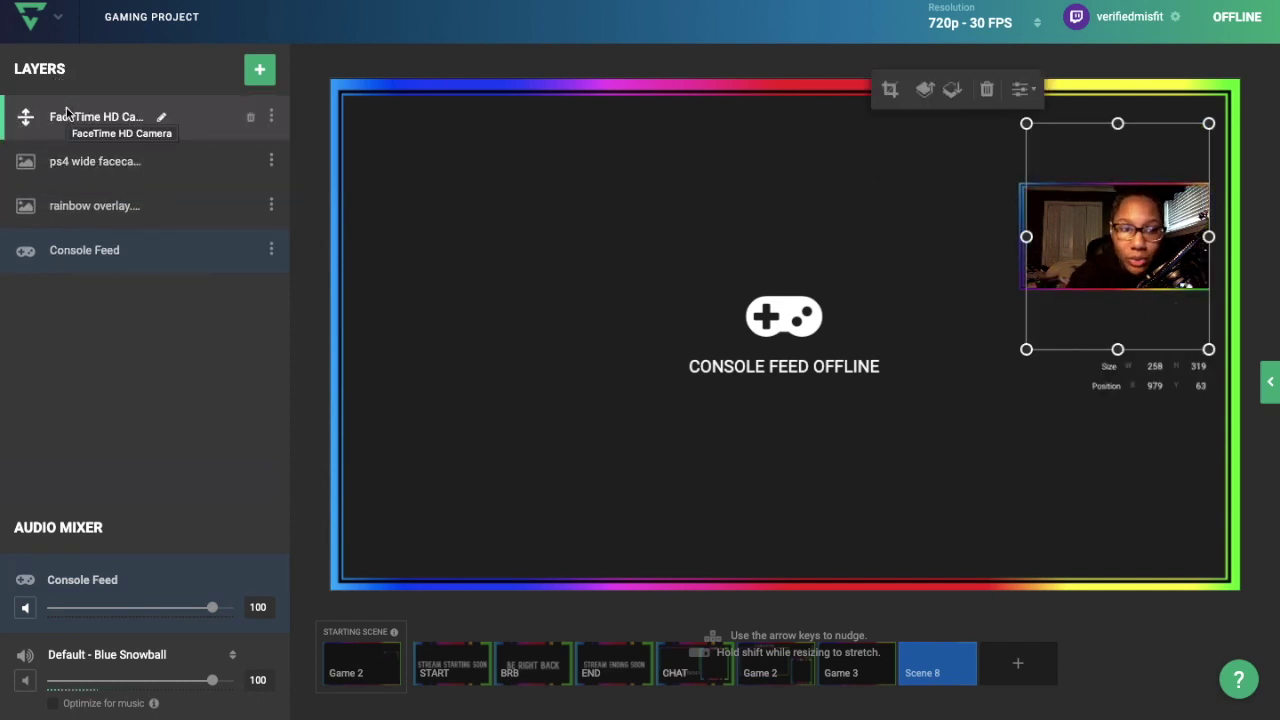
click(84, 163)
drag(84, 163, 84, 112)
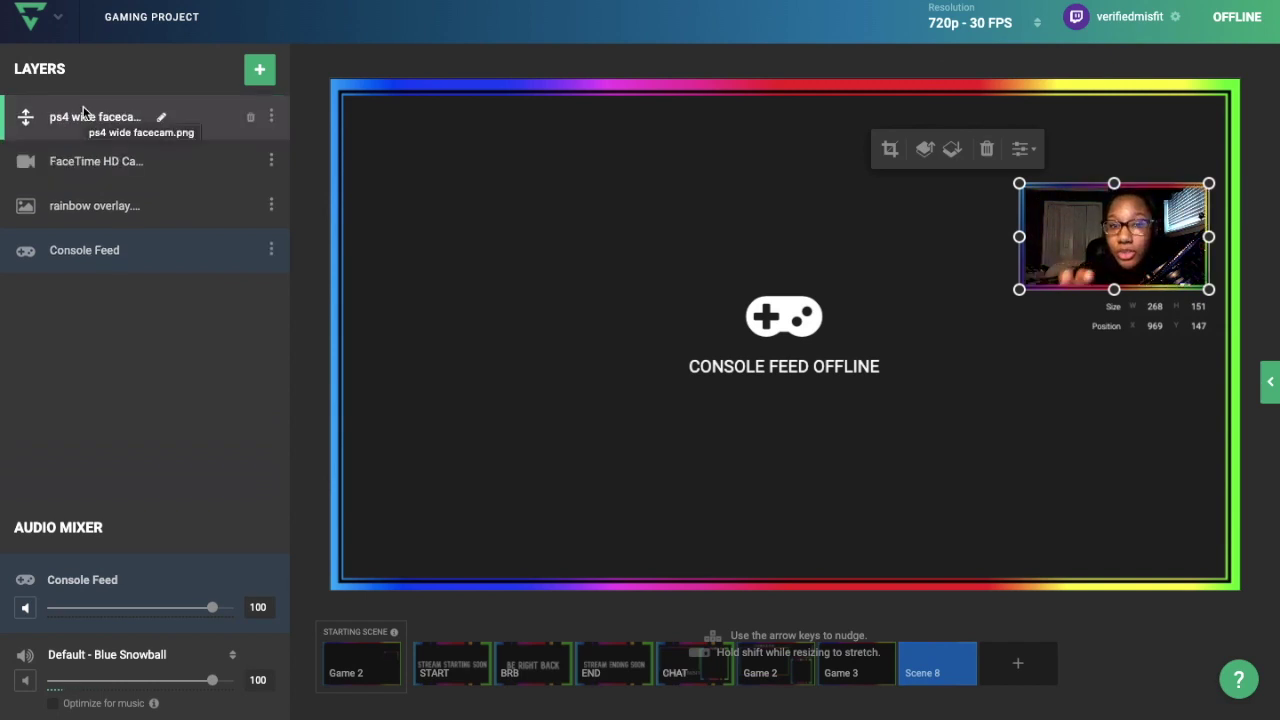
click(538, 41)
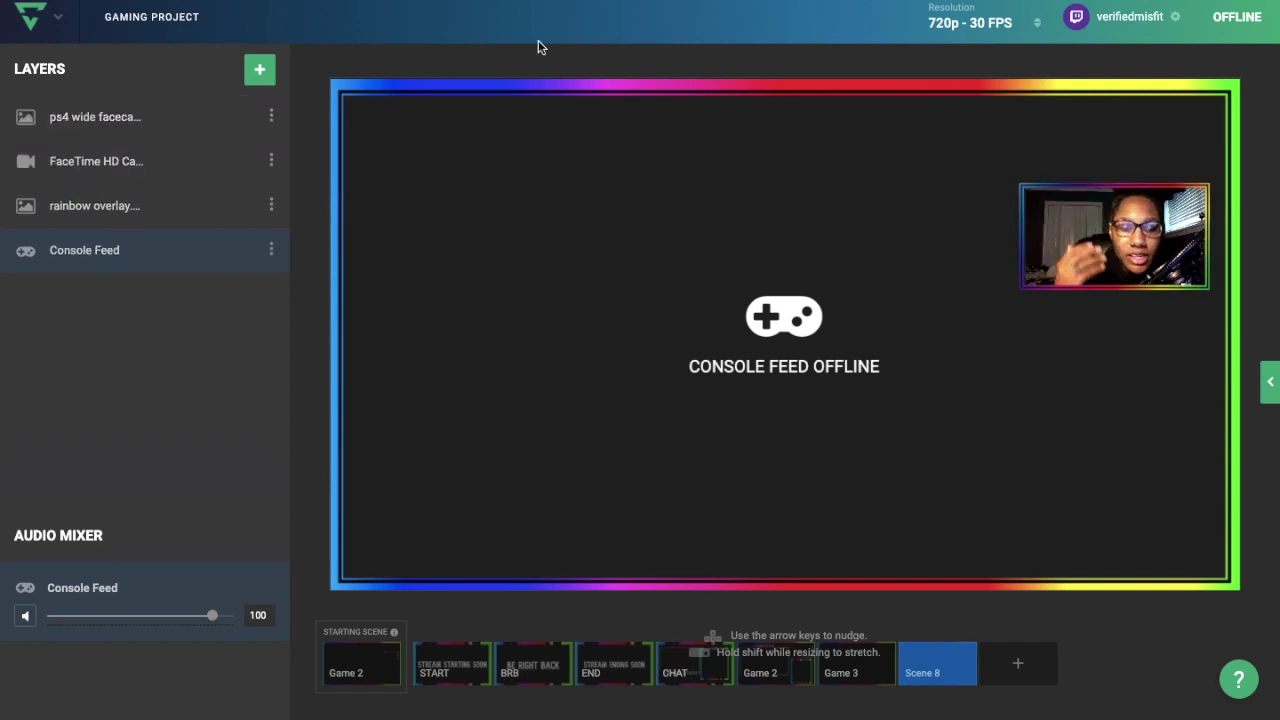
Add the Default - Blue Snowball microphone as an audio source
click(259, 69)
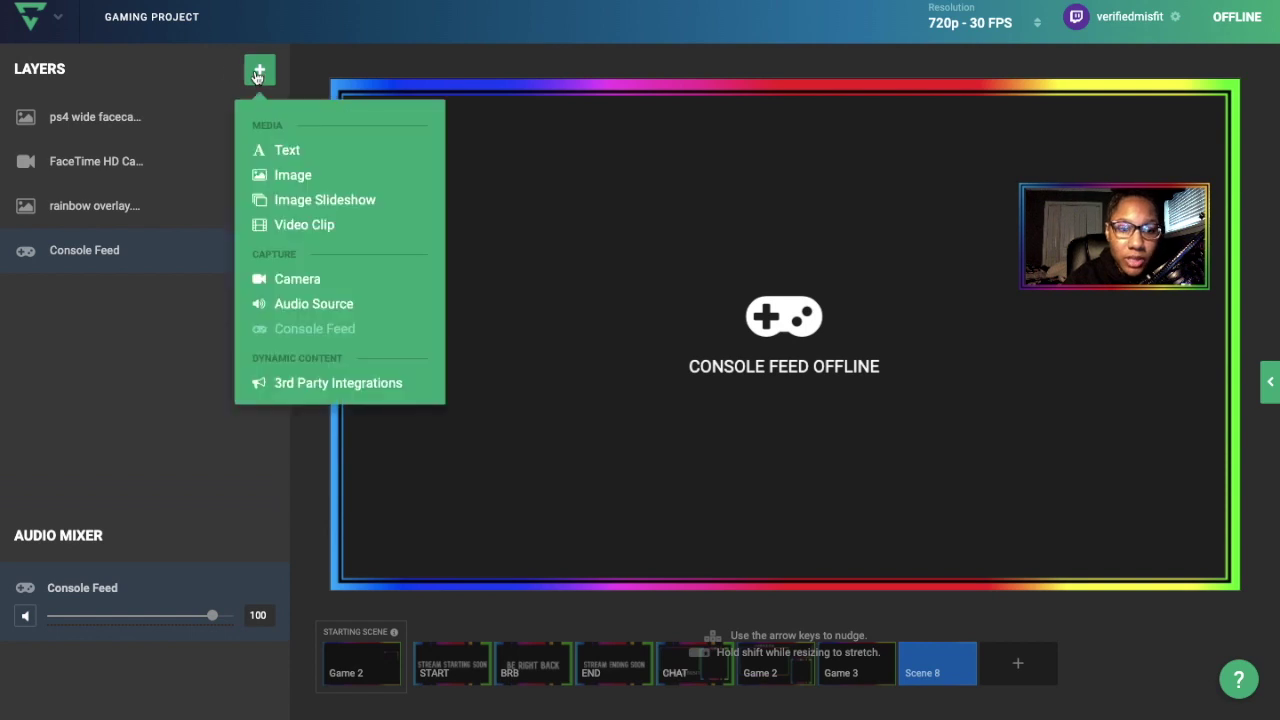
click(296, 303)
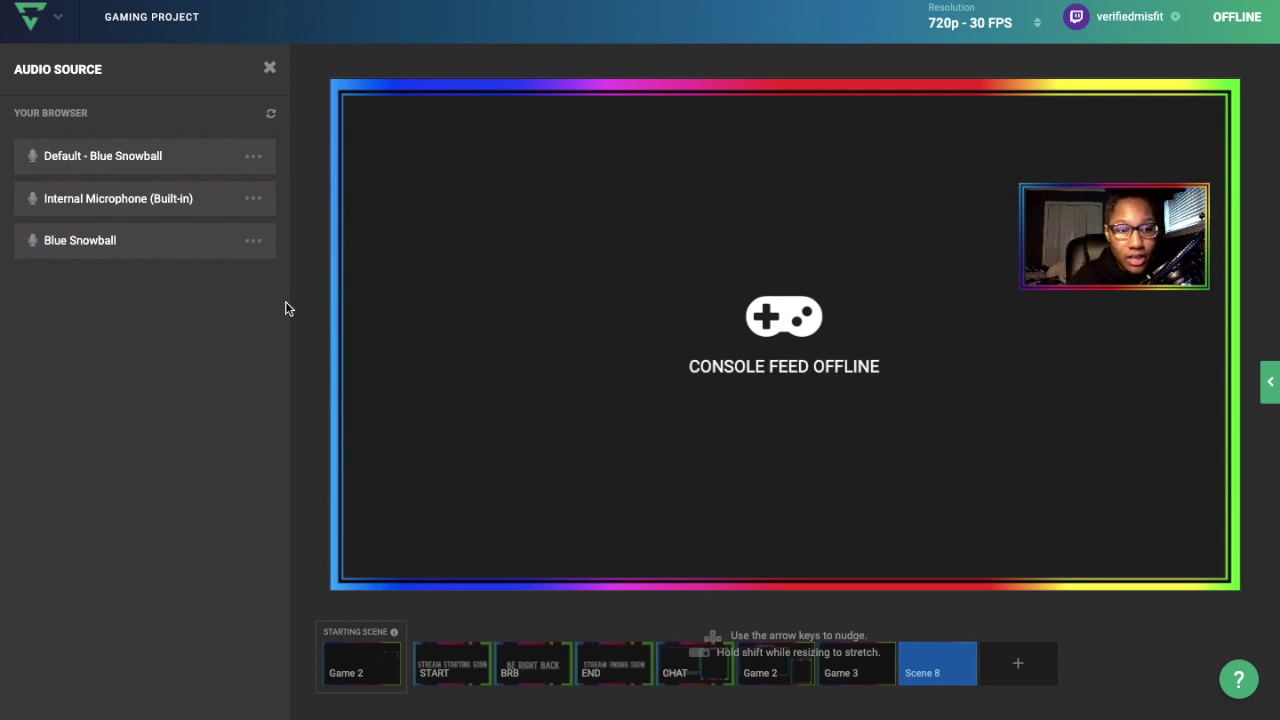
click(170, 153)
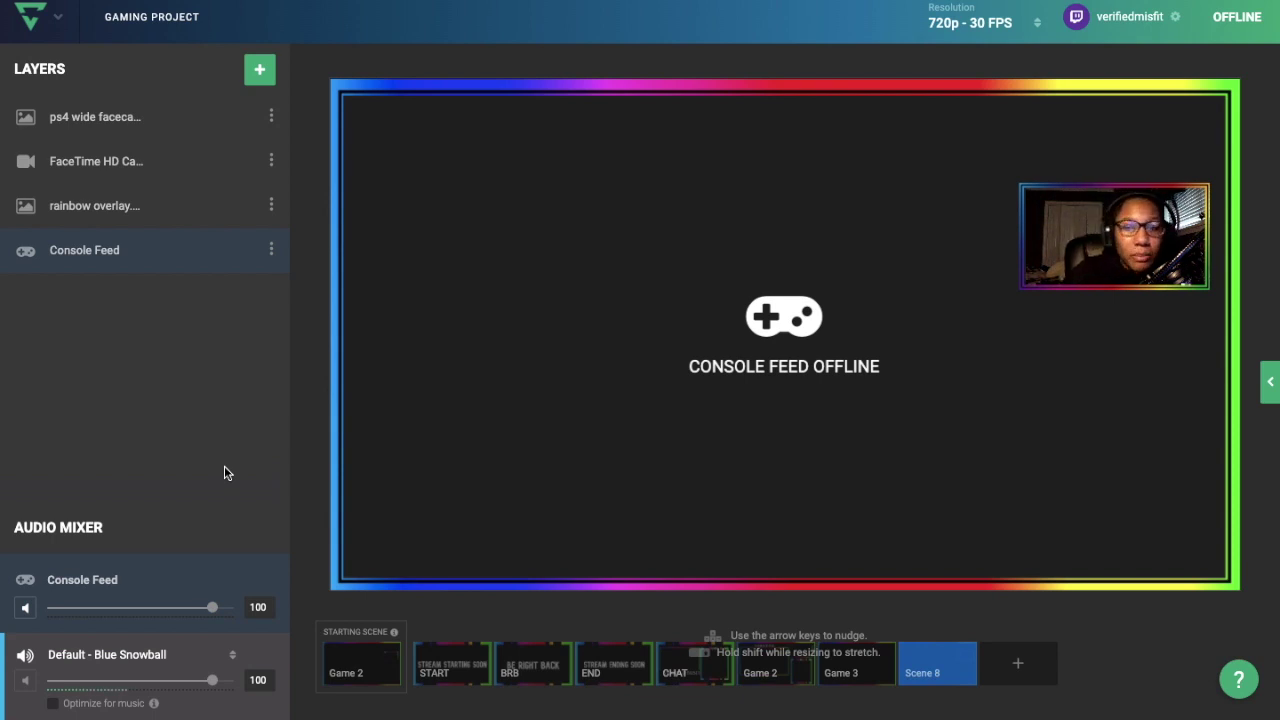
click(694, 668)
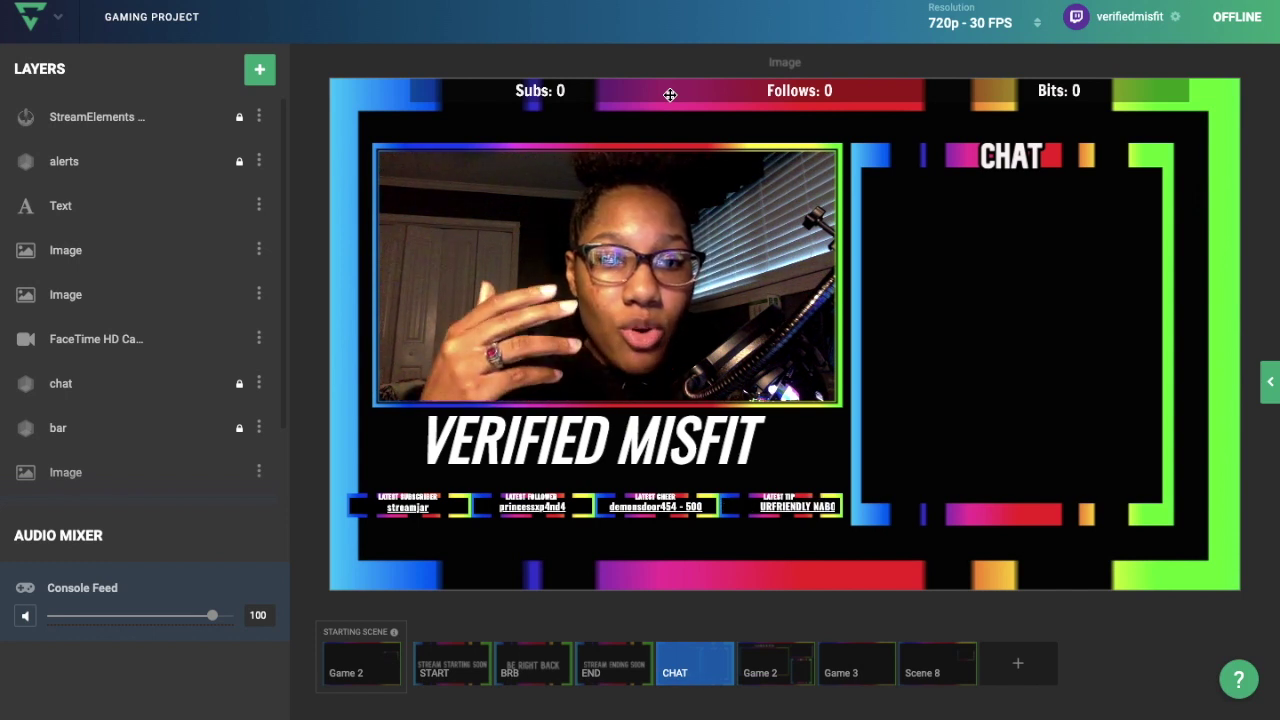
click(937, 665)
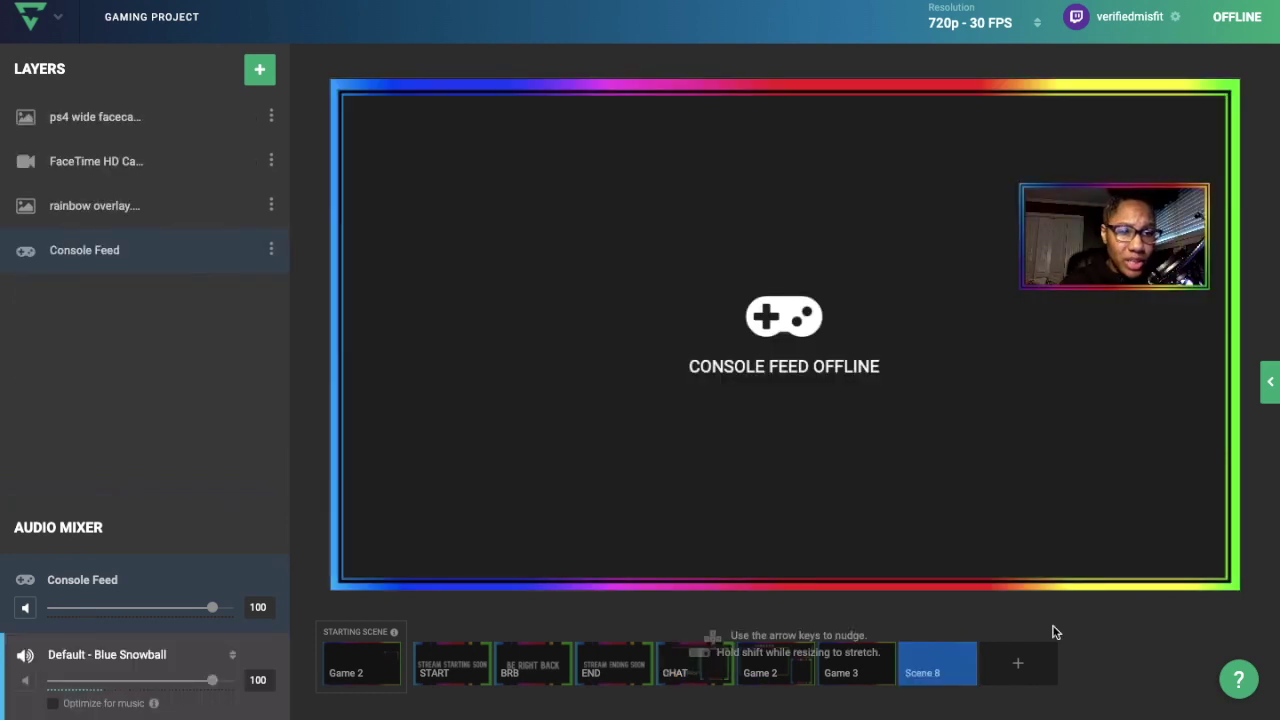
Add a Pixel Chat Overlay layer from 3rd Party Integrations and focus its URL field
click(260, 72)
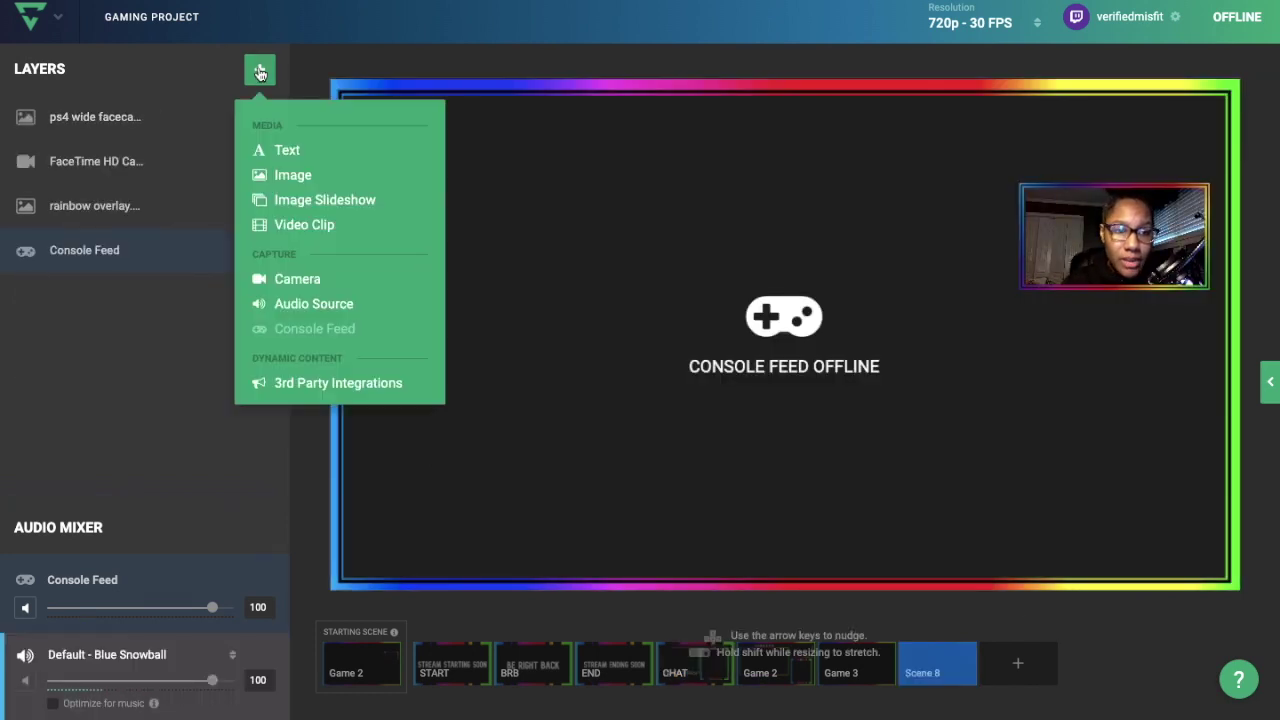
click(305, 386)
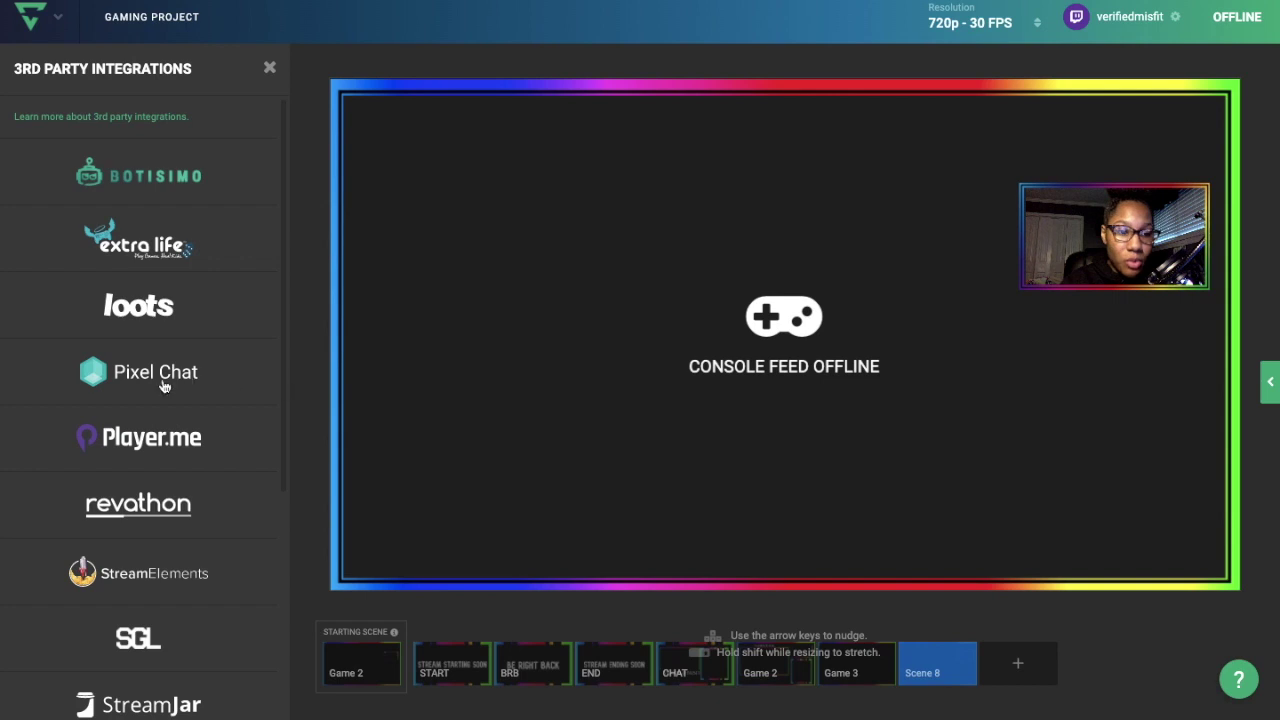
click(156, 380)
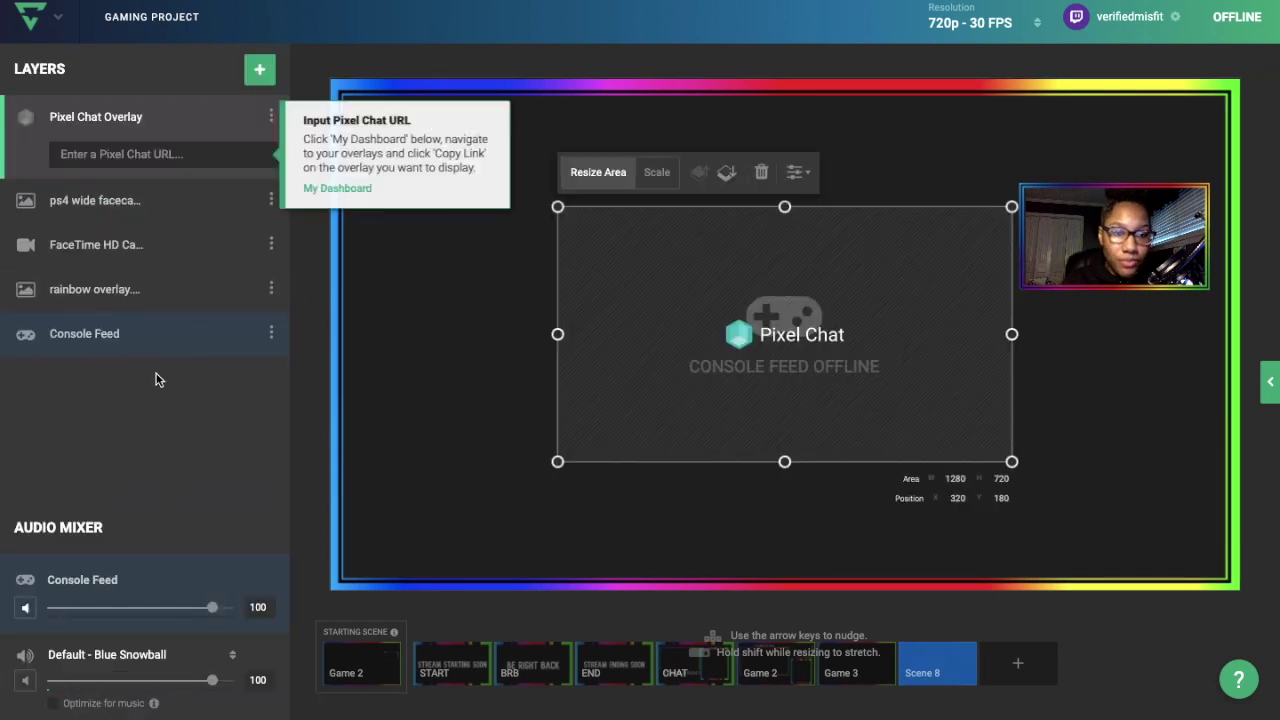
click(129, 155)
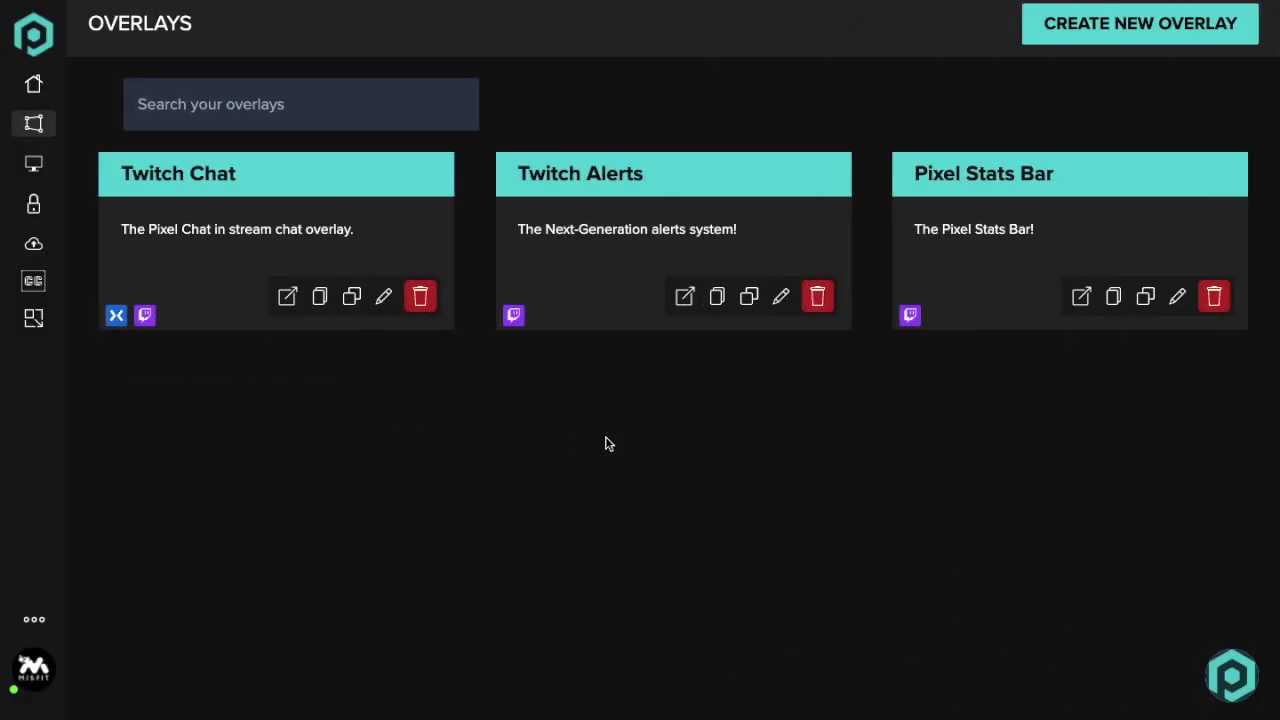
Copy the Twitch Chat overlay link from the Pixel Chat dashboard
click(320, 299)
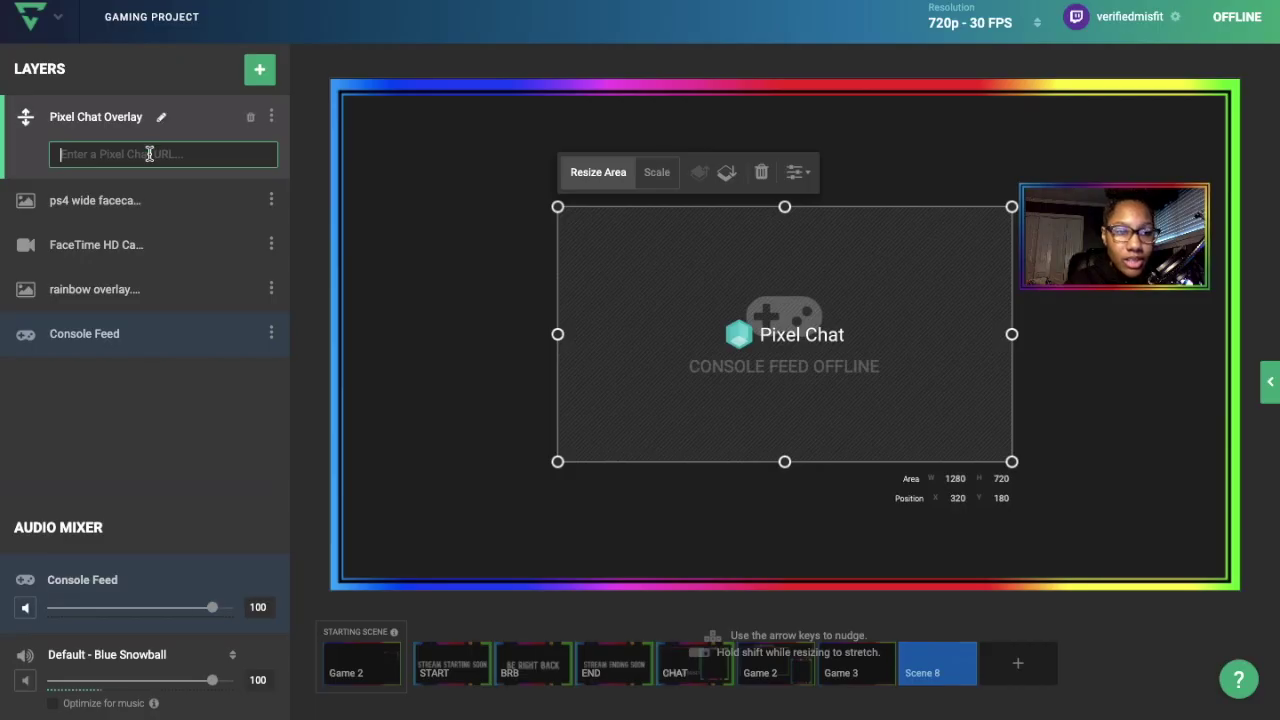
Paste the Twitch Chat link into the overlay's URL and move it beneath the webcam
right_click(150, 154)
click(184, 267)
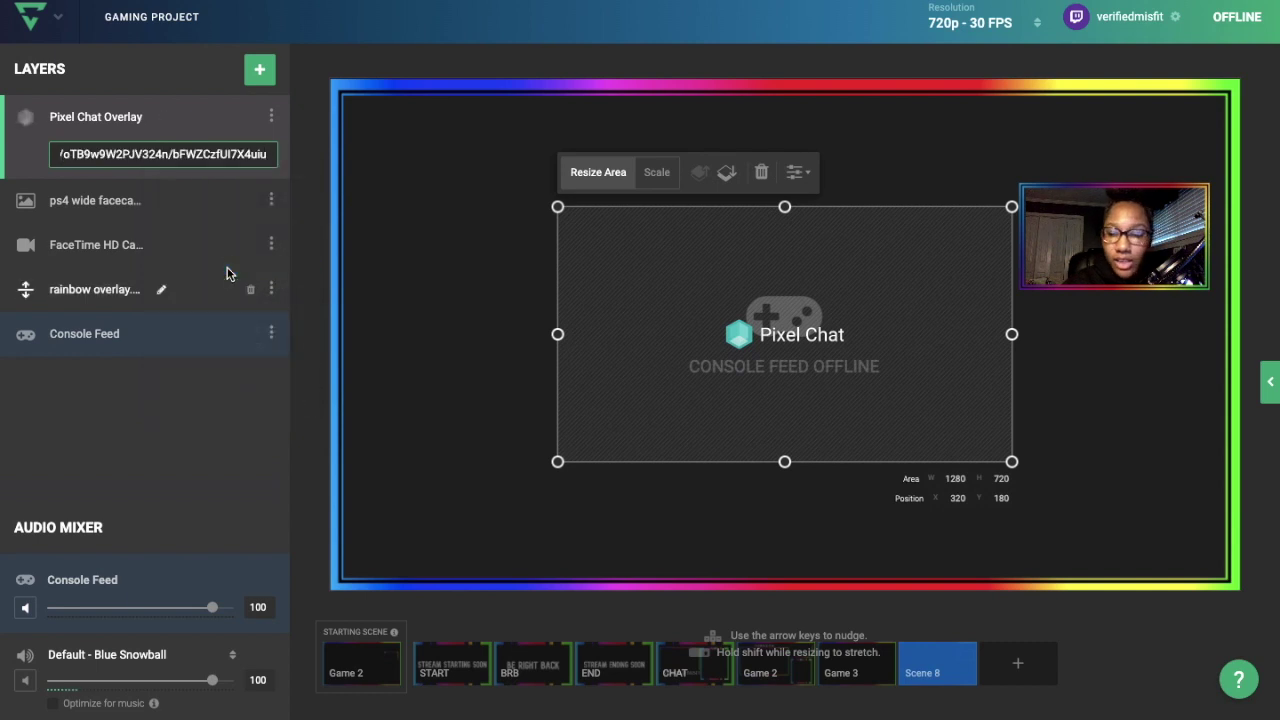
drag(722, 279, 919, 372)
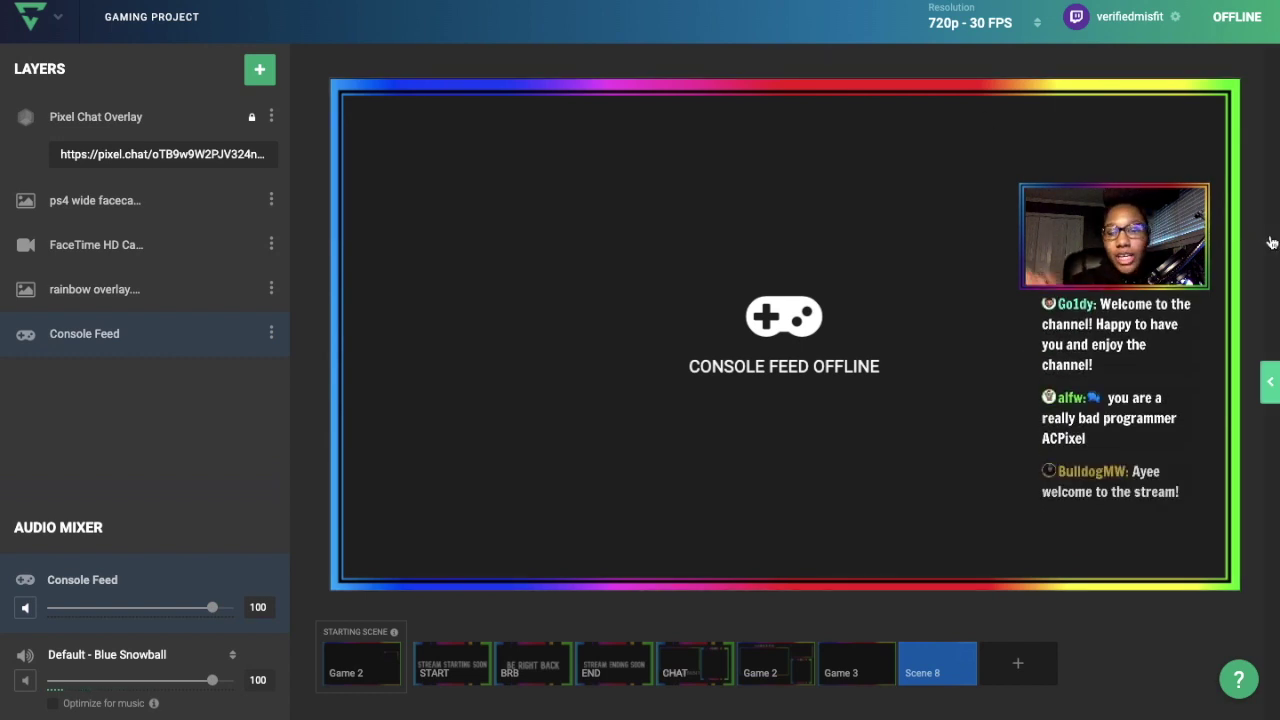
Switch from the START scene to the CHAT scene and expand the Stream Output and Twitch Chat panel
click(455, 671)
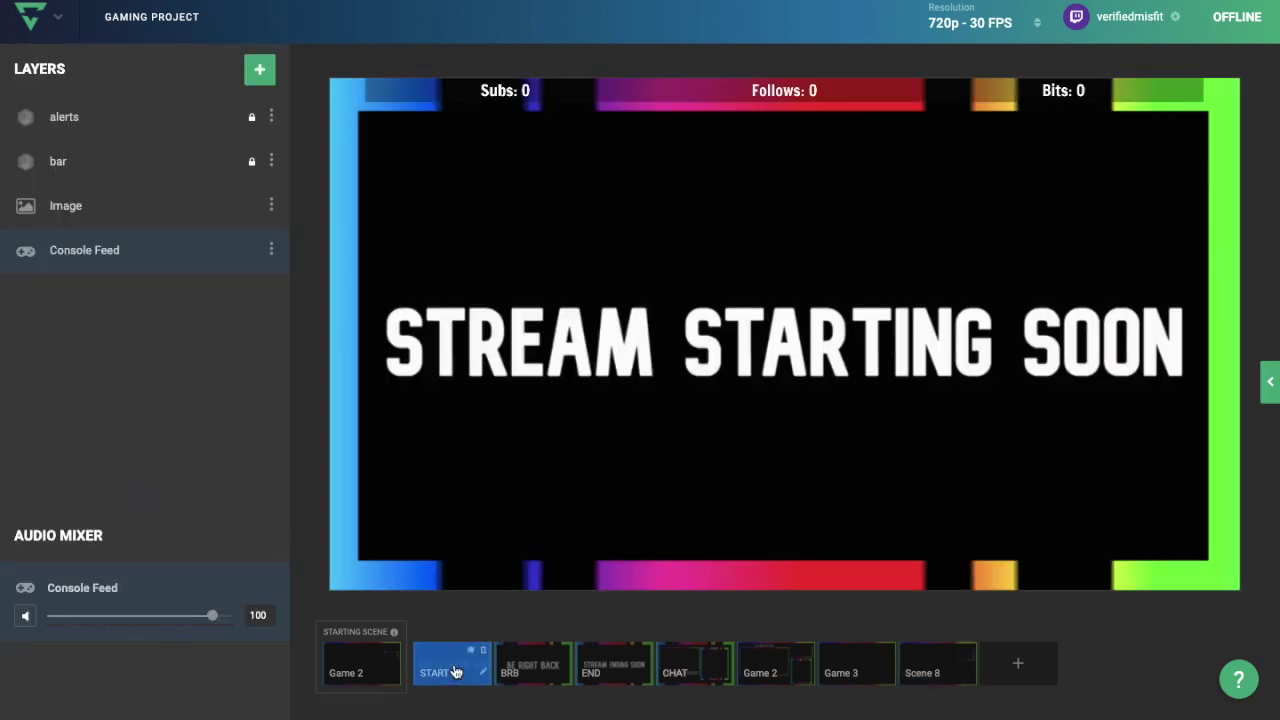
click(686, 670)
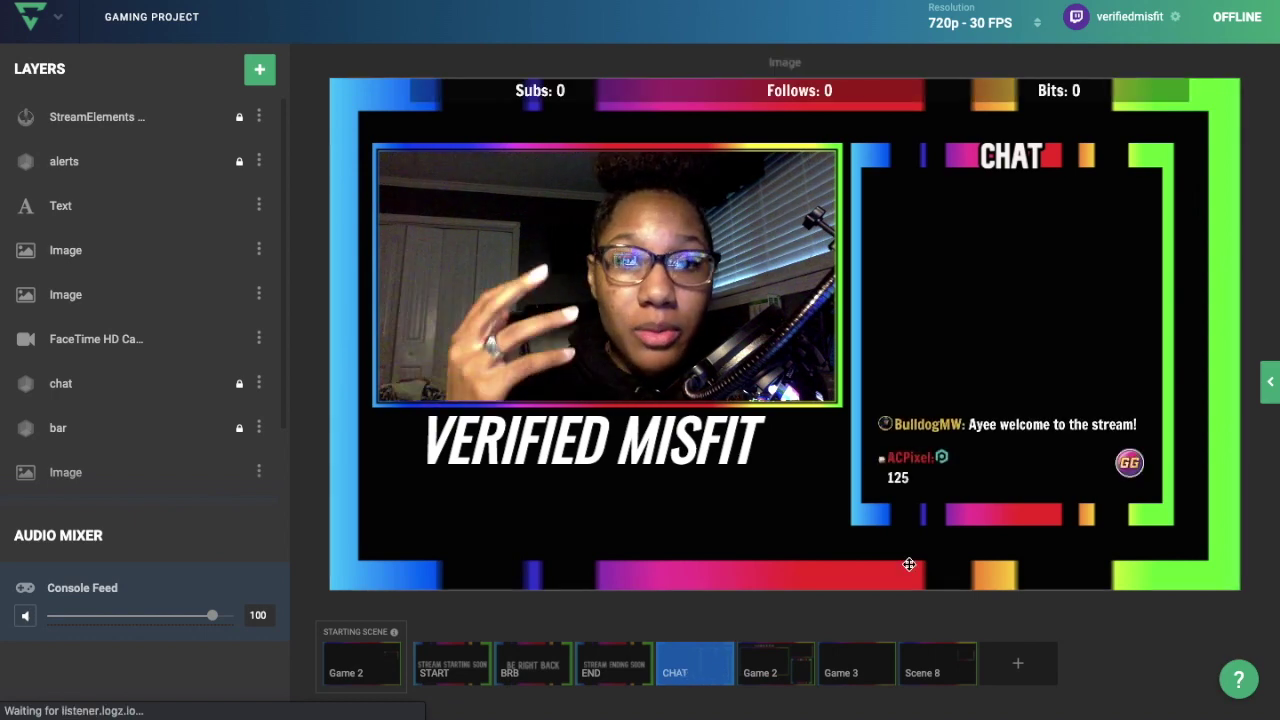
click(1270, 383)
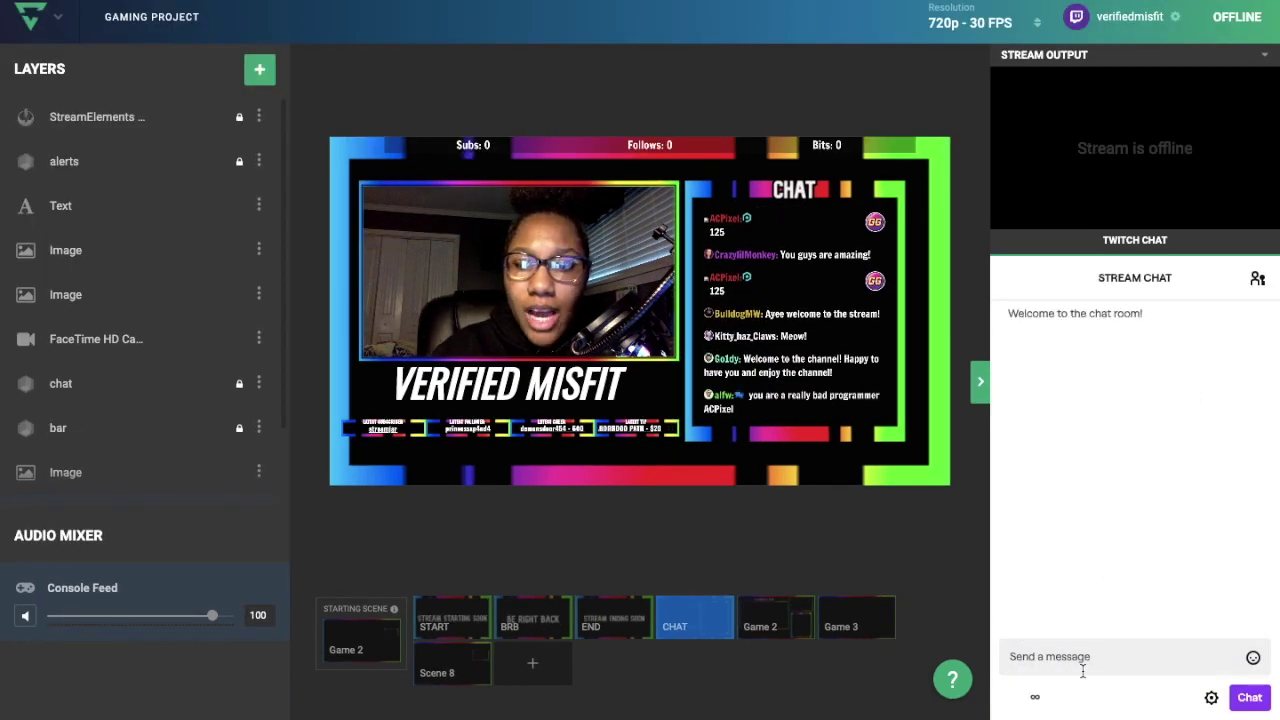
click(1082, 668)
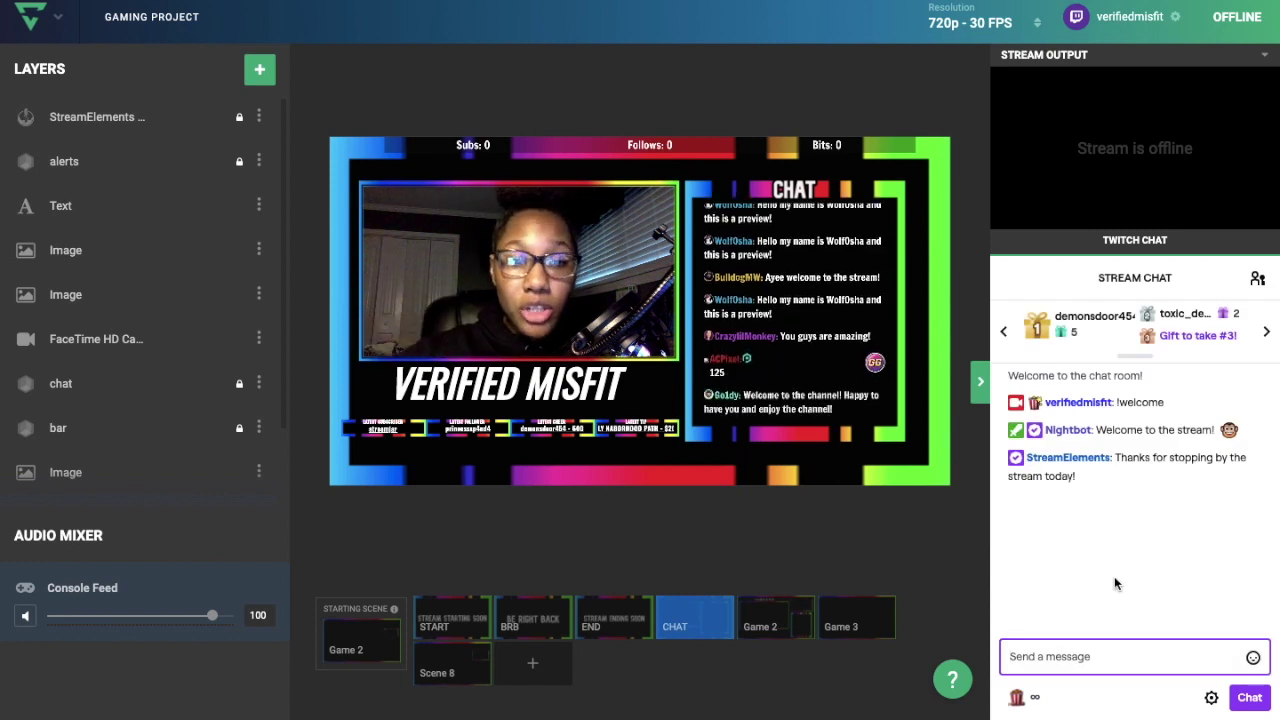